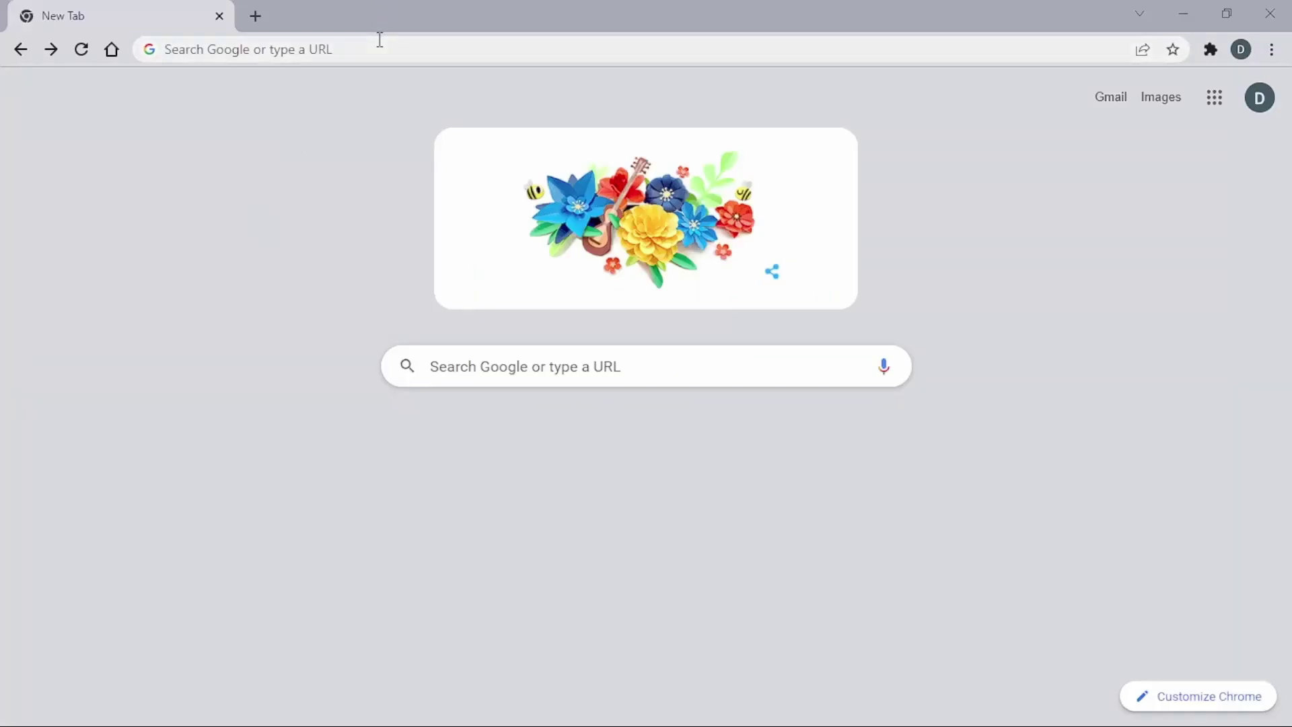
# Run a Google search for 'ptc creo student' from the address bar.
pyautogui.click(379, 41)
pyautogui.write('ptc ')
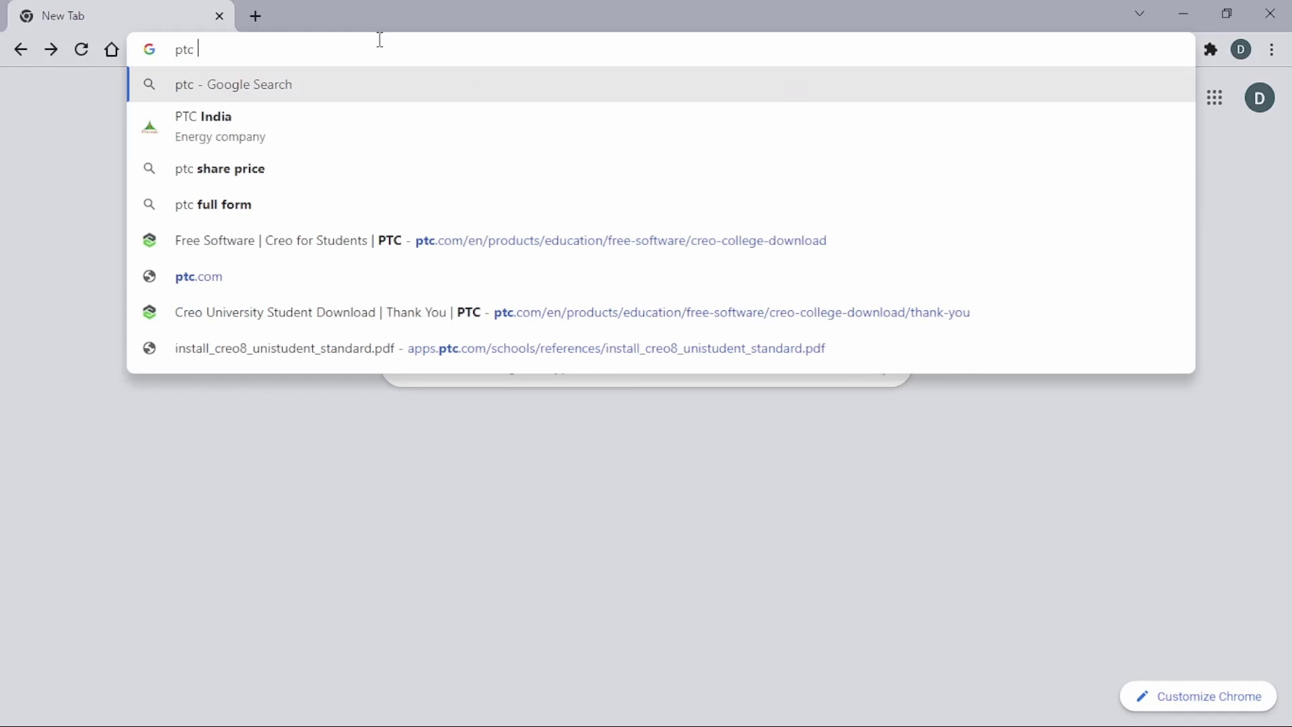
pyautogui.write('creo')
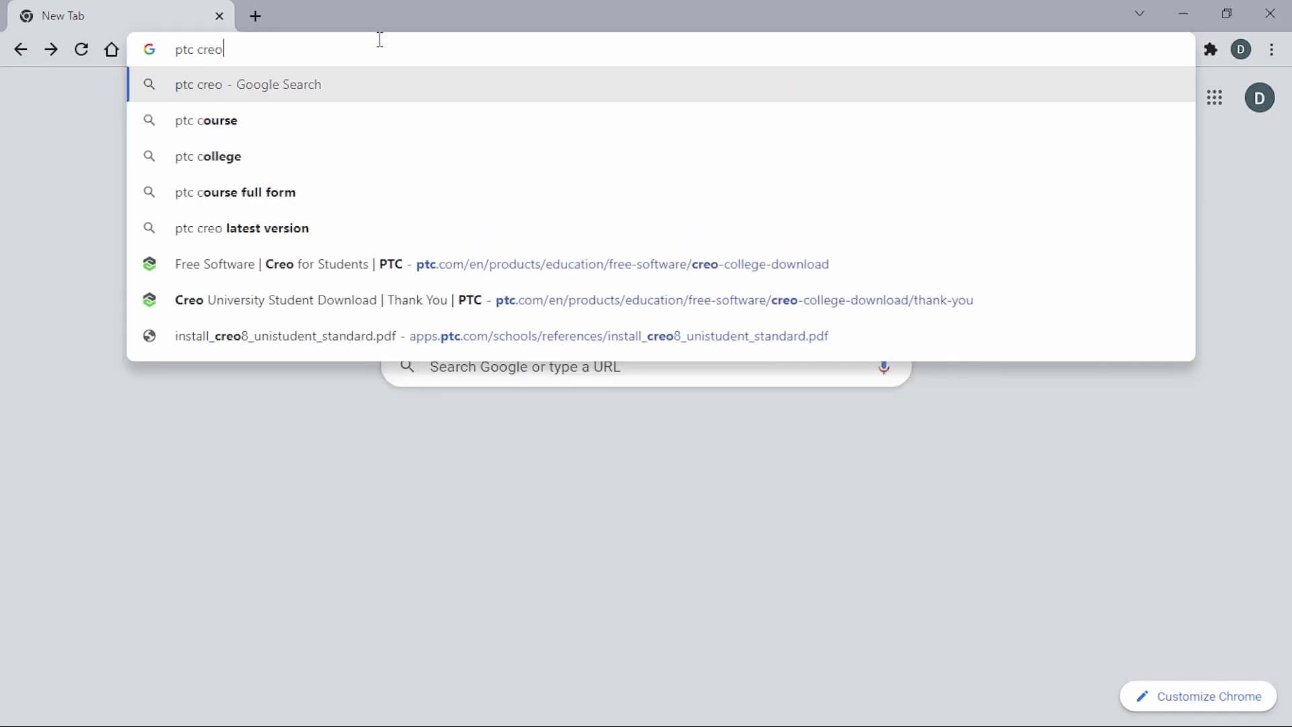
pyautogui.write(' stude')
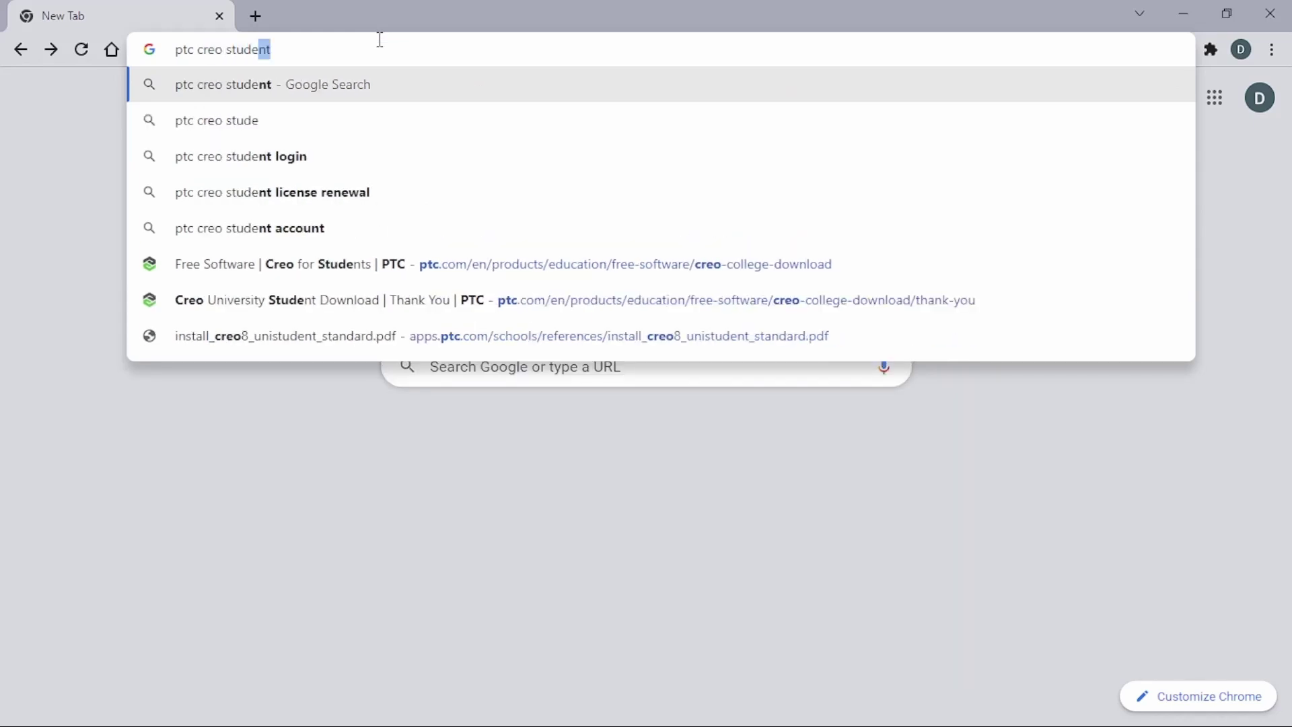
pyautogui.write('nt')
pyautogui.press('Return')
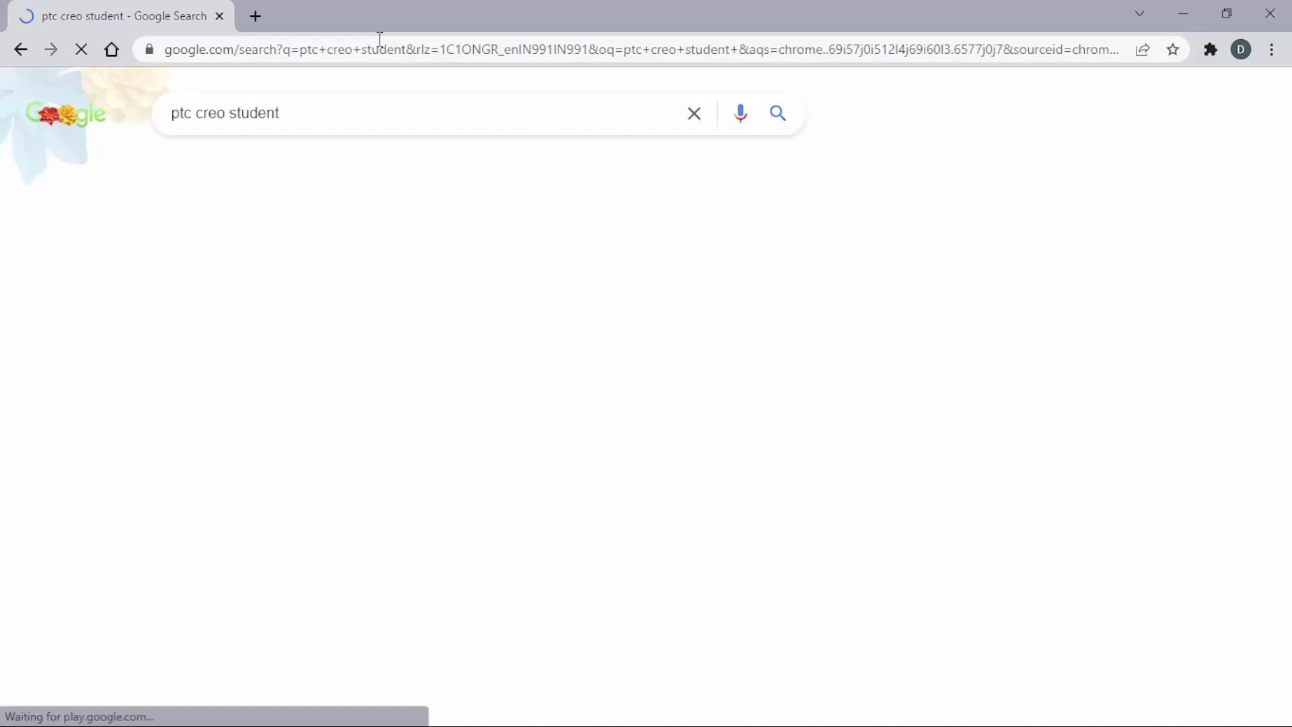
# On the Creo for Students form, fill first name, last name, email and confirm-email from autofill suggestions.
pyautogui.click(380, 272)
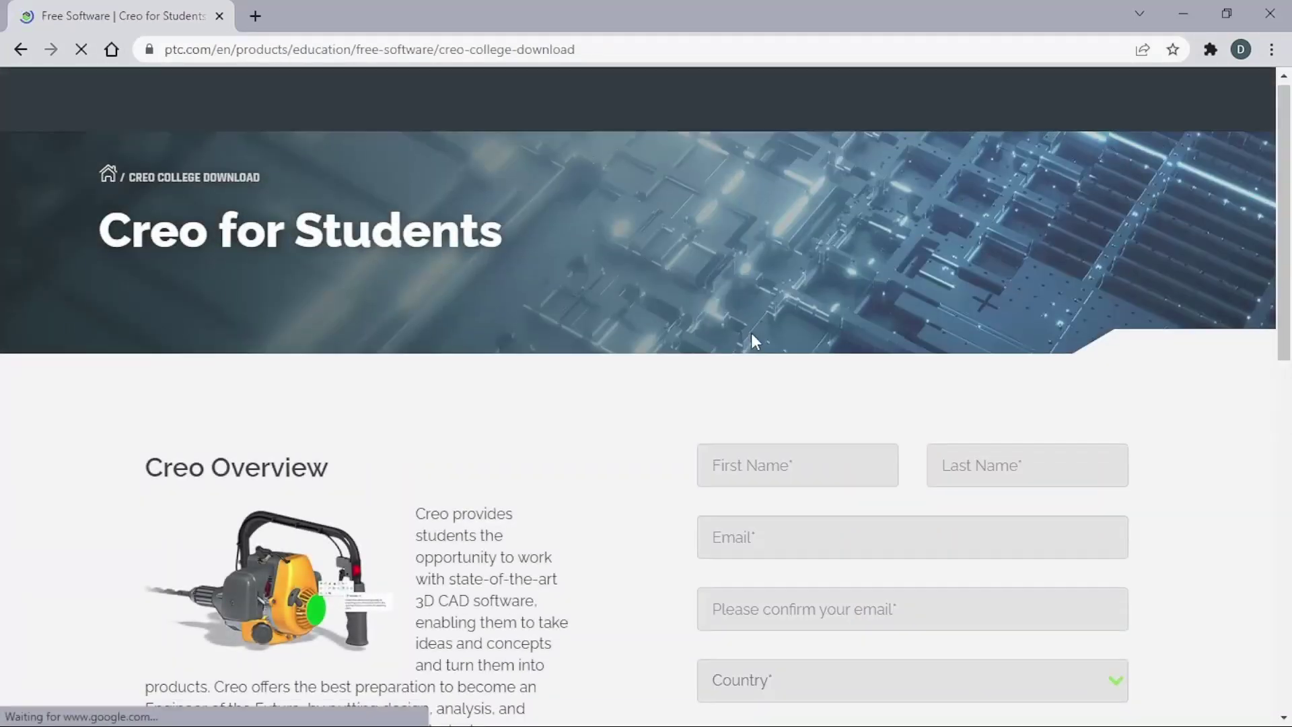
pyautogui.scroll(-2, 757, 312)
pyautogui.click(767, 286)
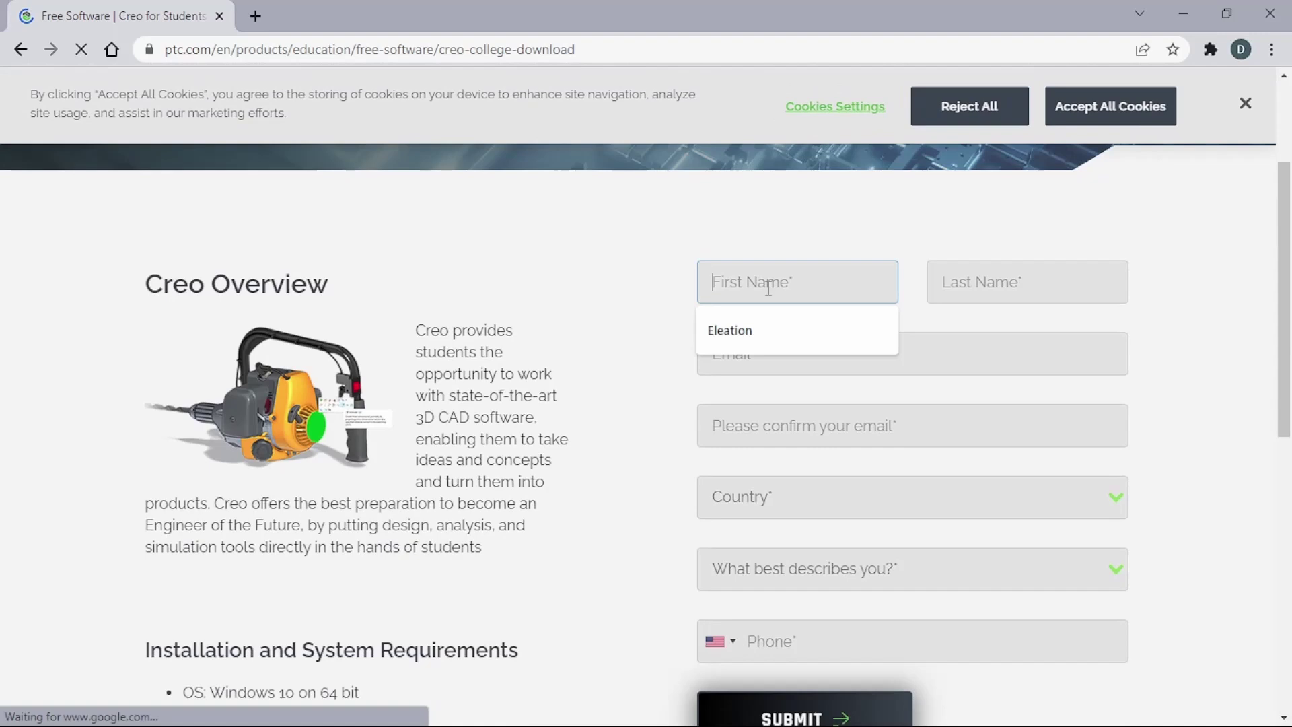
pyautogui.click(776, 330)
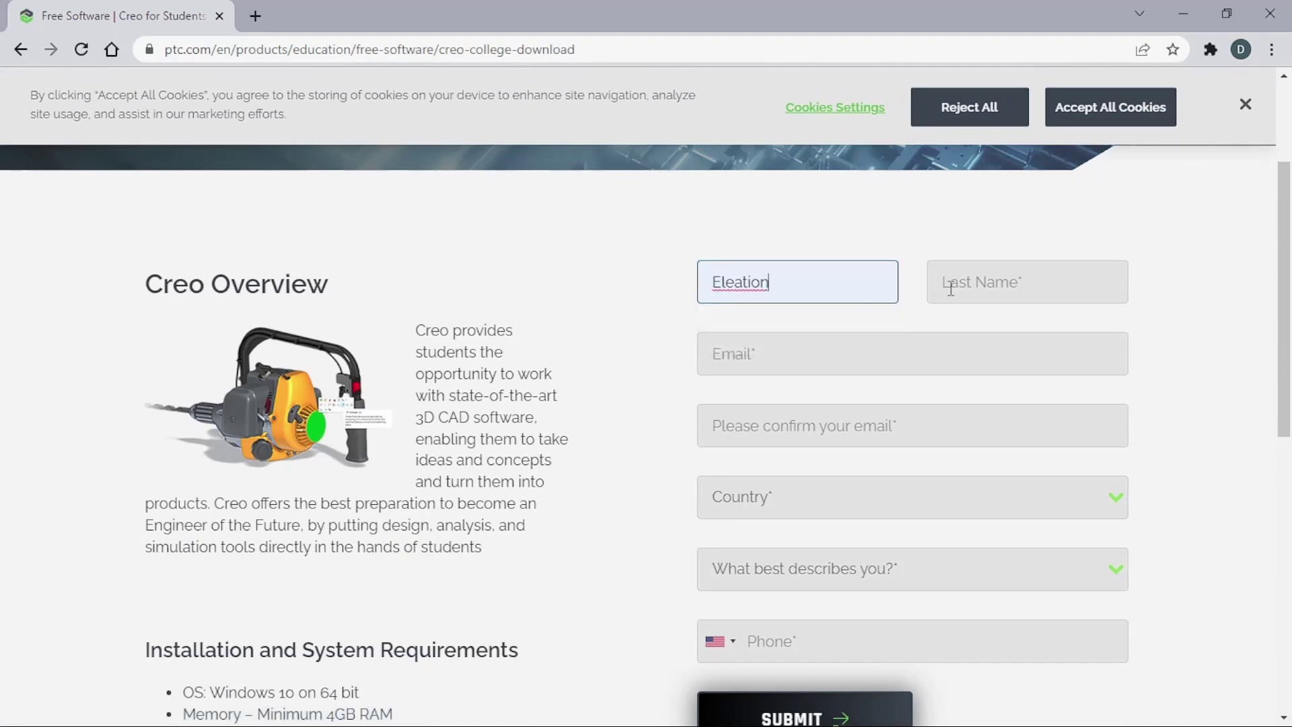
pyautogui.click(947, 290)
pyautogui.click(962, 330)
pyautogui.click(858, 352)
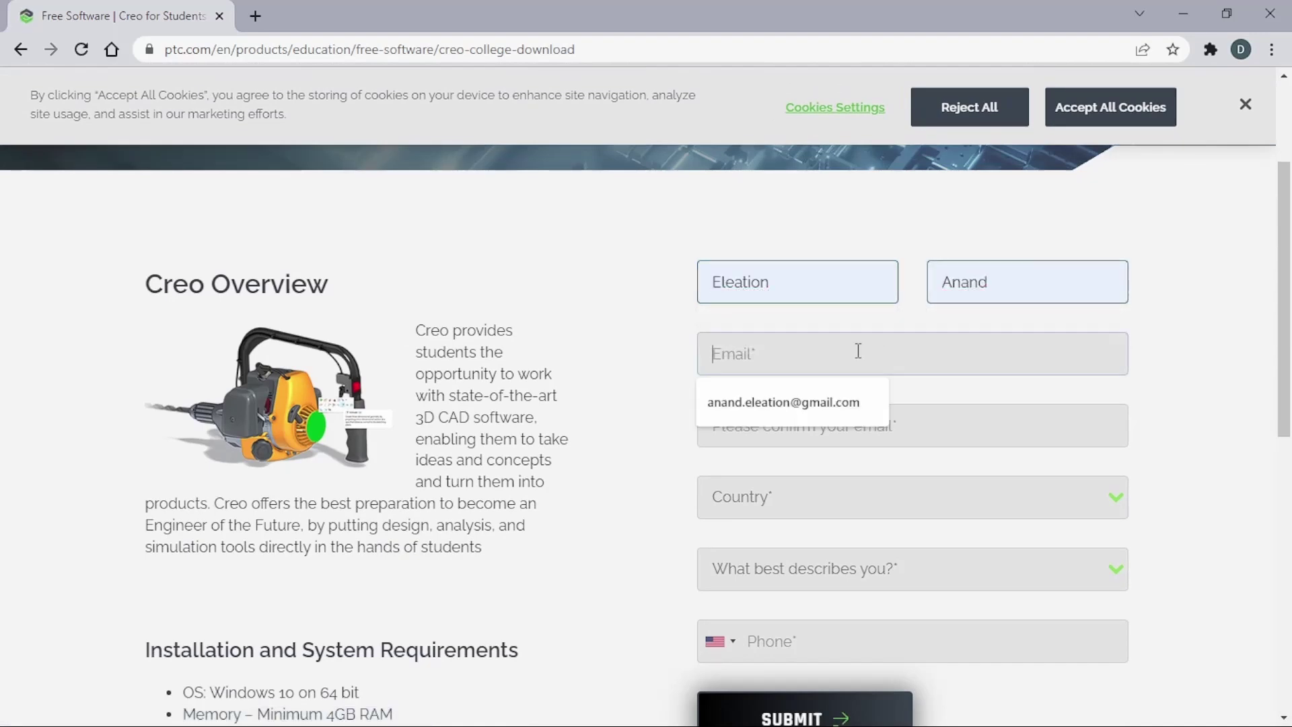
pyautogui.click(816, 404)
pyautogui.click(813, 426)
pyautogui.click(818, 474)
# Set country to India, role to College/University student, and enter the phone number.
pyautogui.click(819, 497)
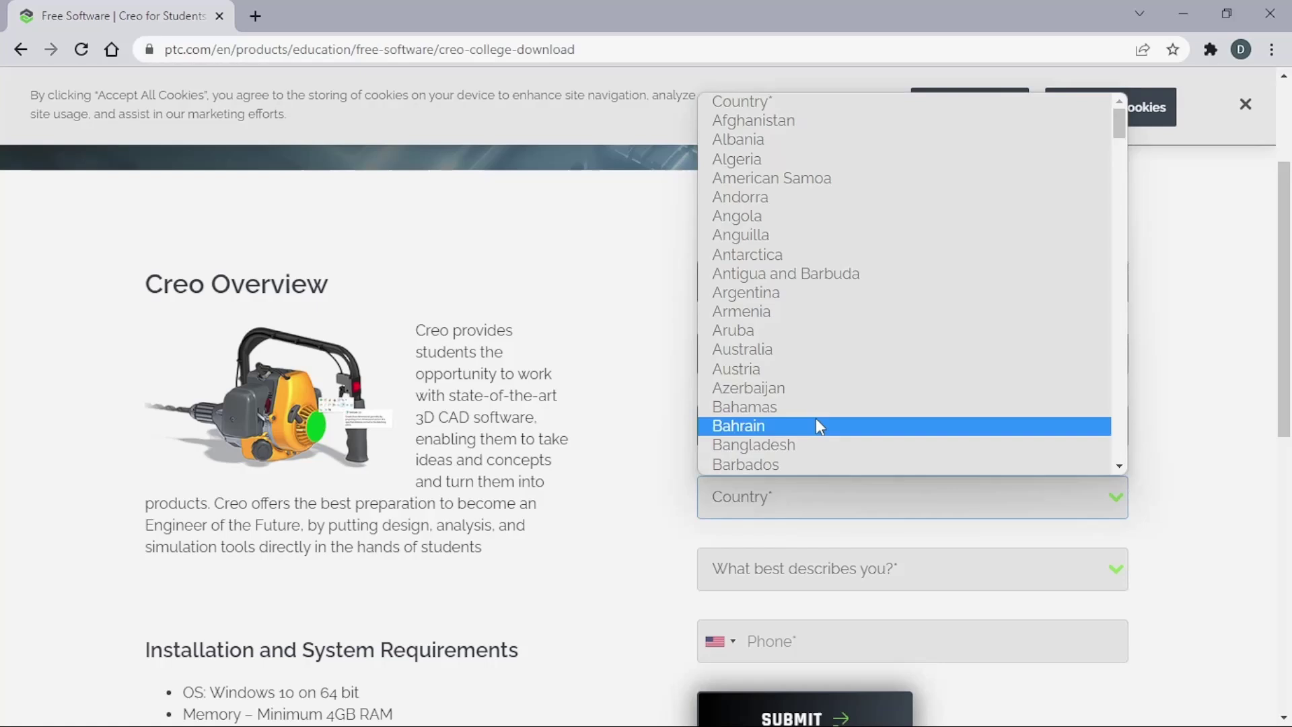
pyautogui.scroll(-1, 816, 418)
pyautogui.scroll(-5, 819, 413)
pyautogui.press('i')
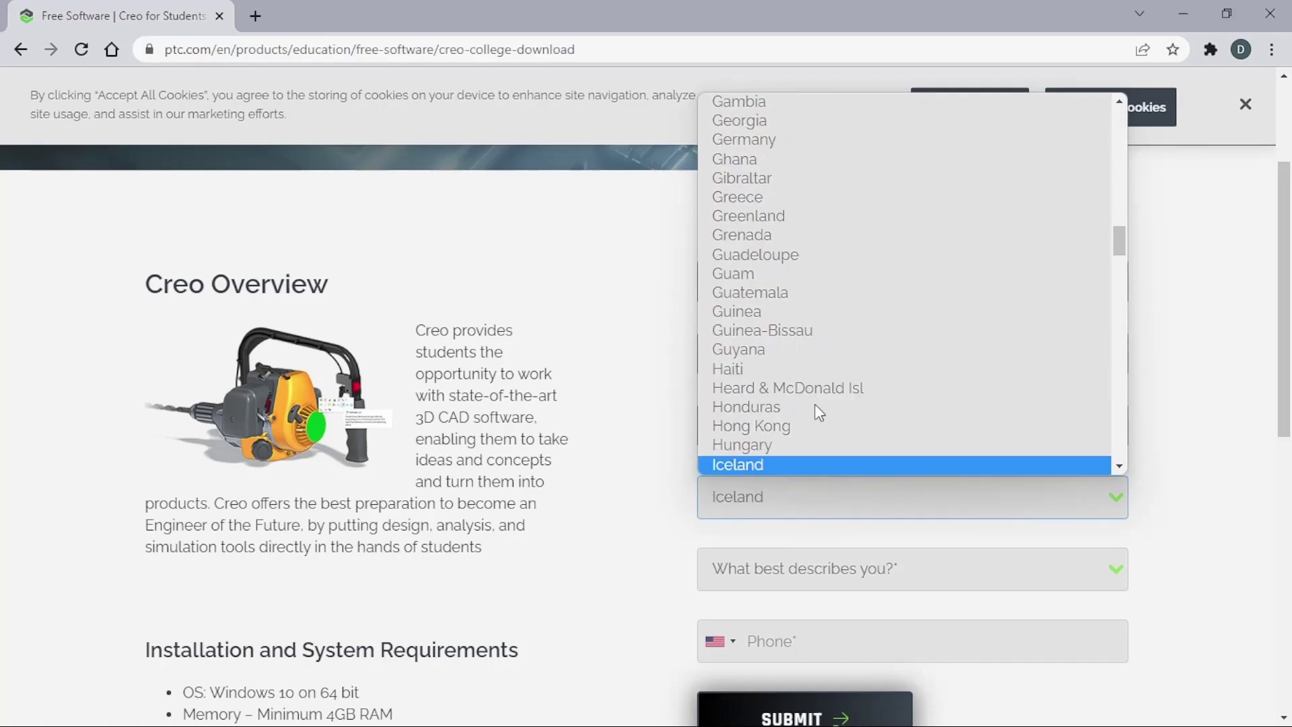
pyautogui.scroll(-2, 803, 393)
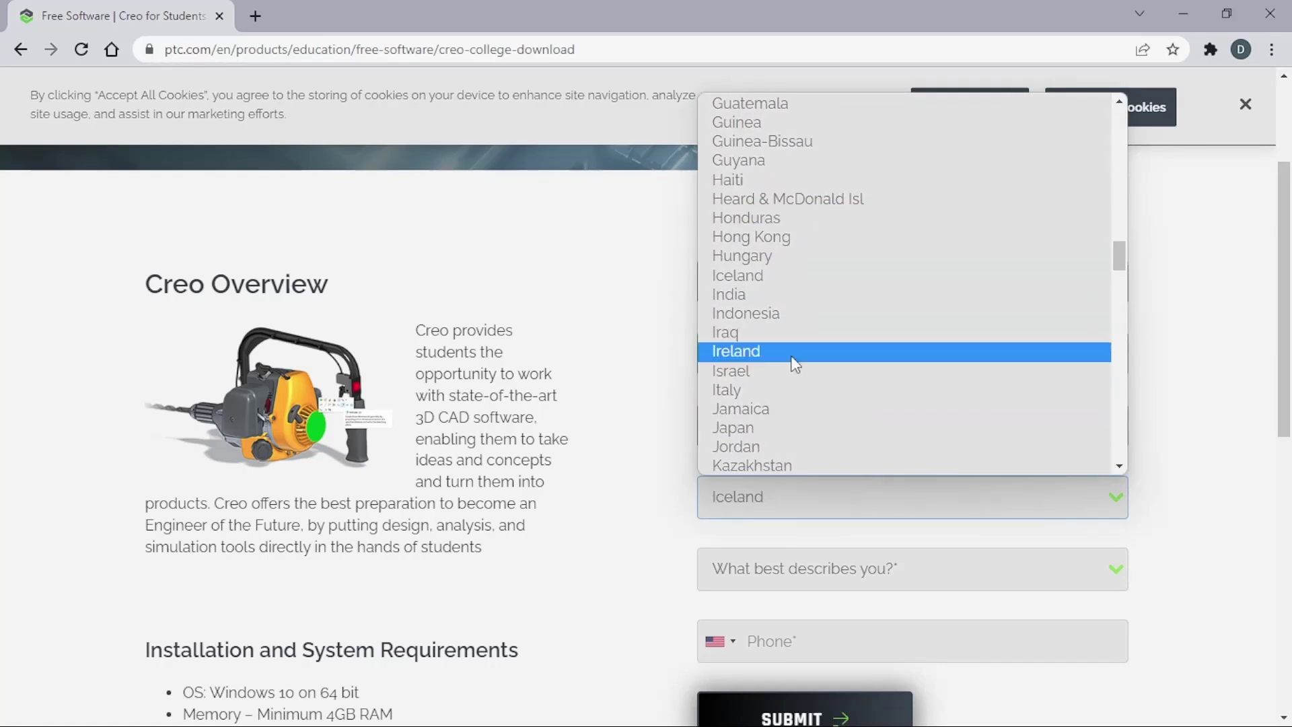
pyautogui.click(792, 294)
pyautogui.click(808, 563)
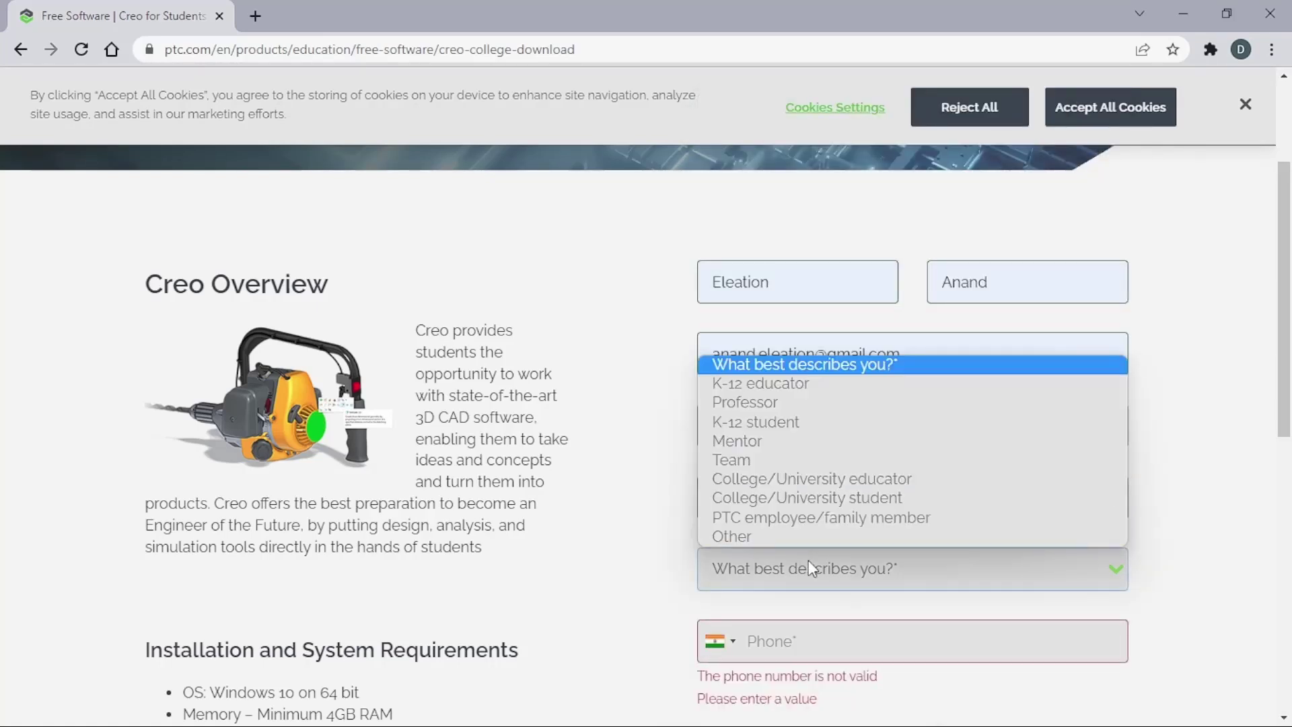
pyautogui.click(841, 491)
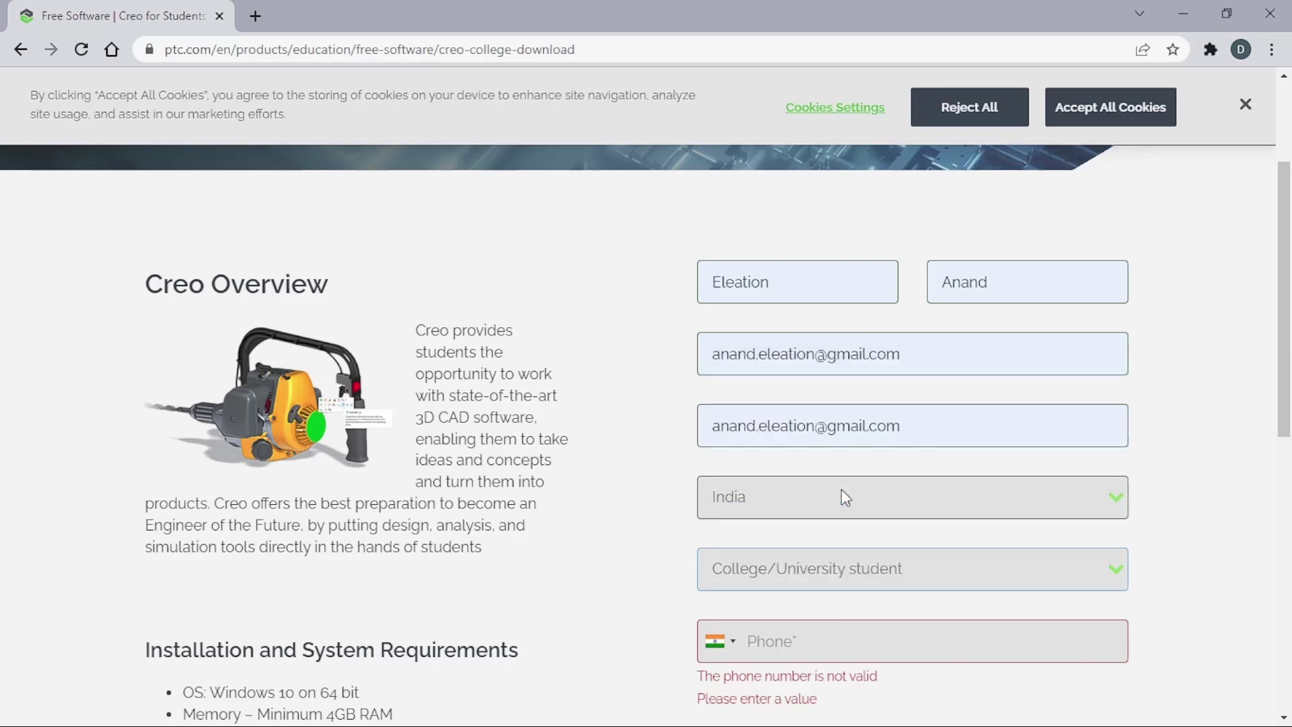
pyautogui.scroll(-3, 885, 362)
pyautogui.click(885, 362)
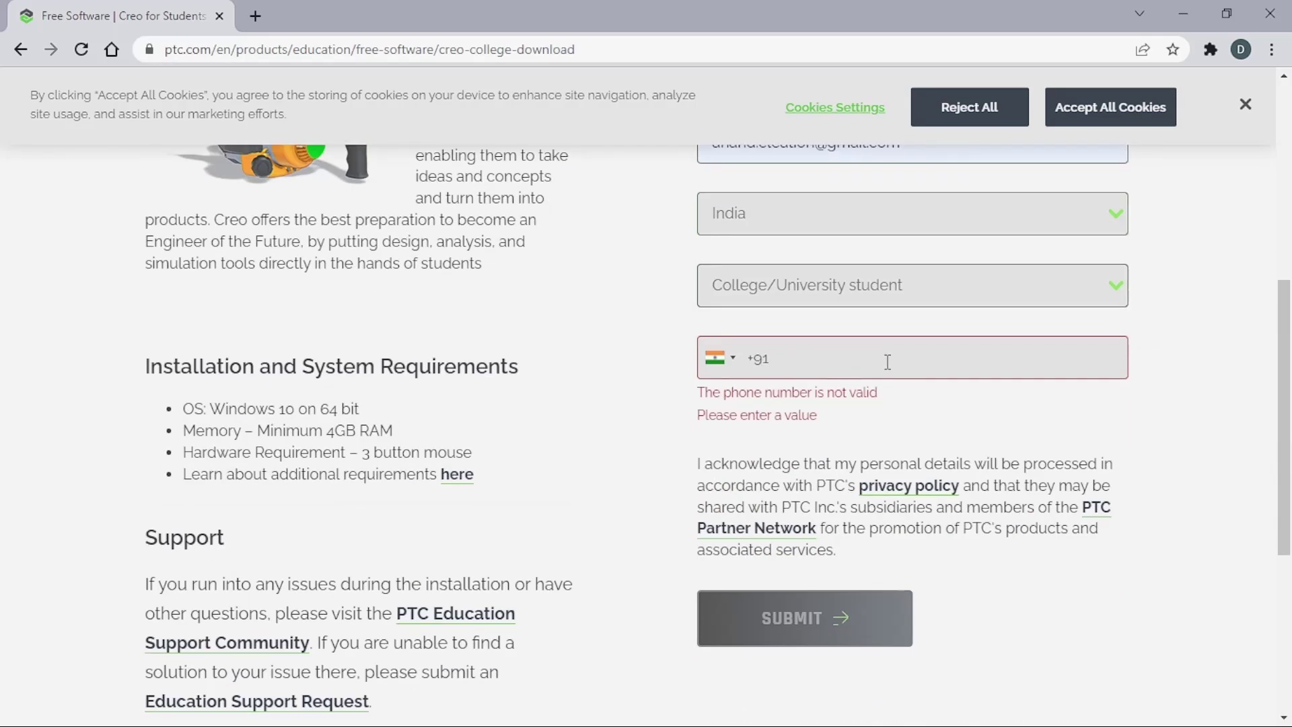
pyautogui.write('1234 56')
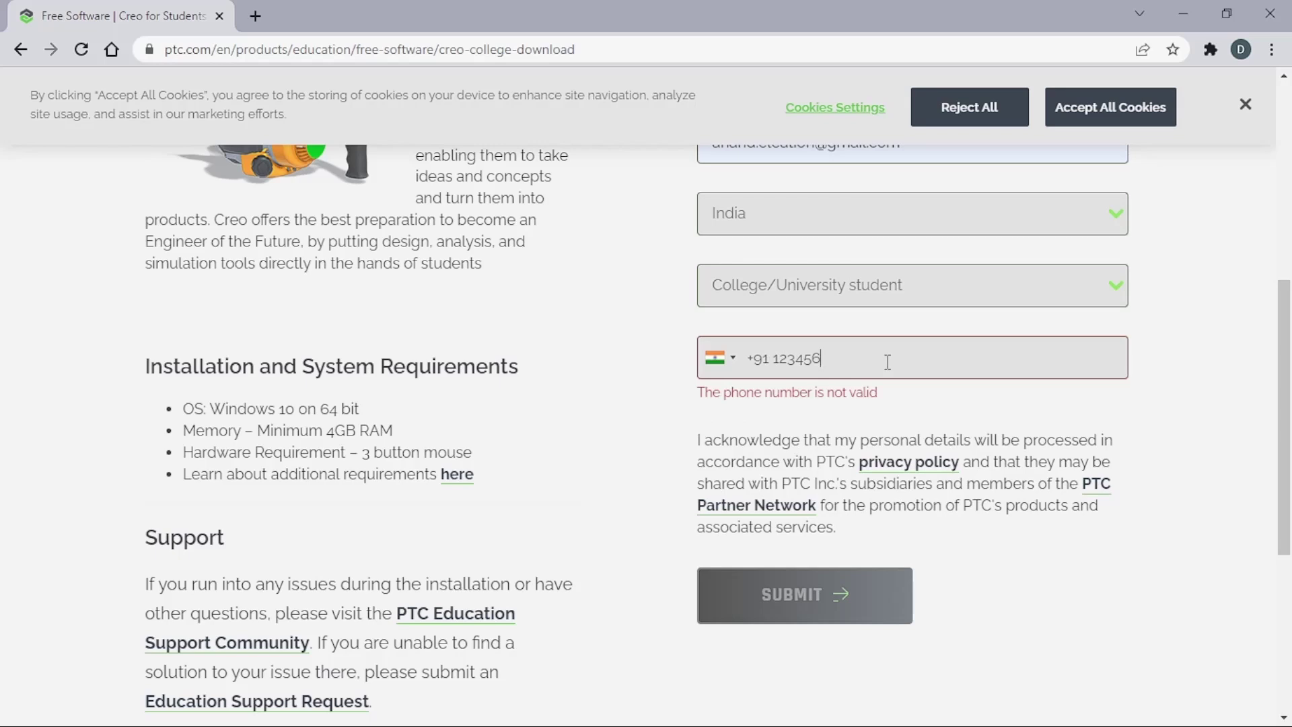
pyautogui.write('7 898')
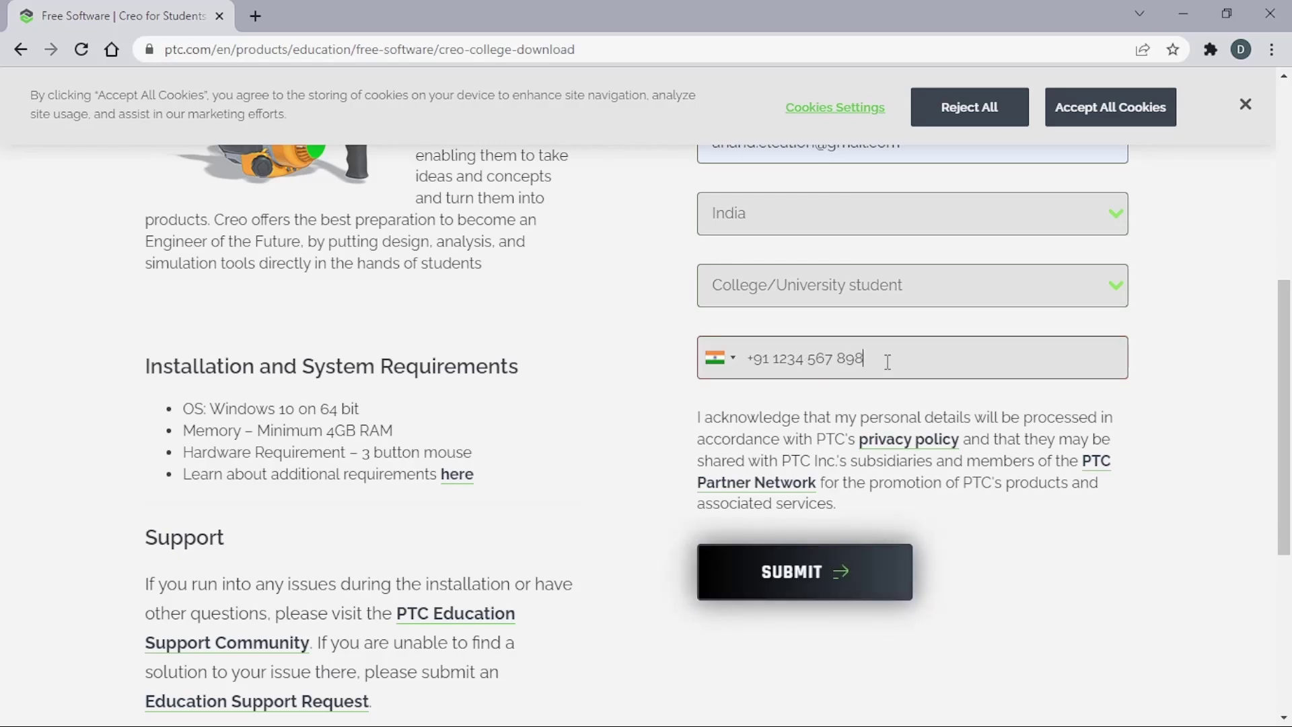
# Submit the request form and open the guide's academicFree.jsp download link in a new tab.
pyautogui.click(842, 573)
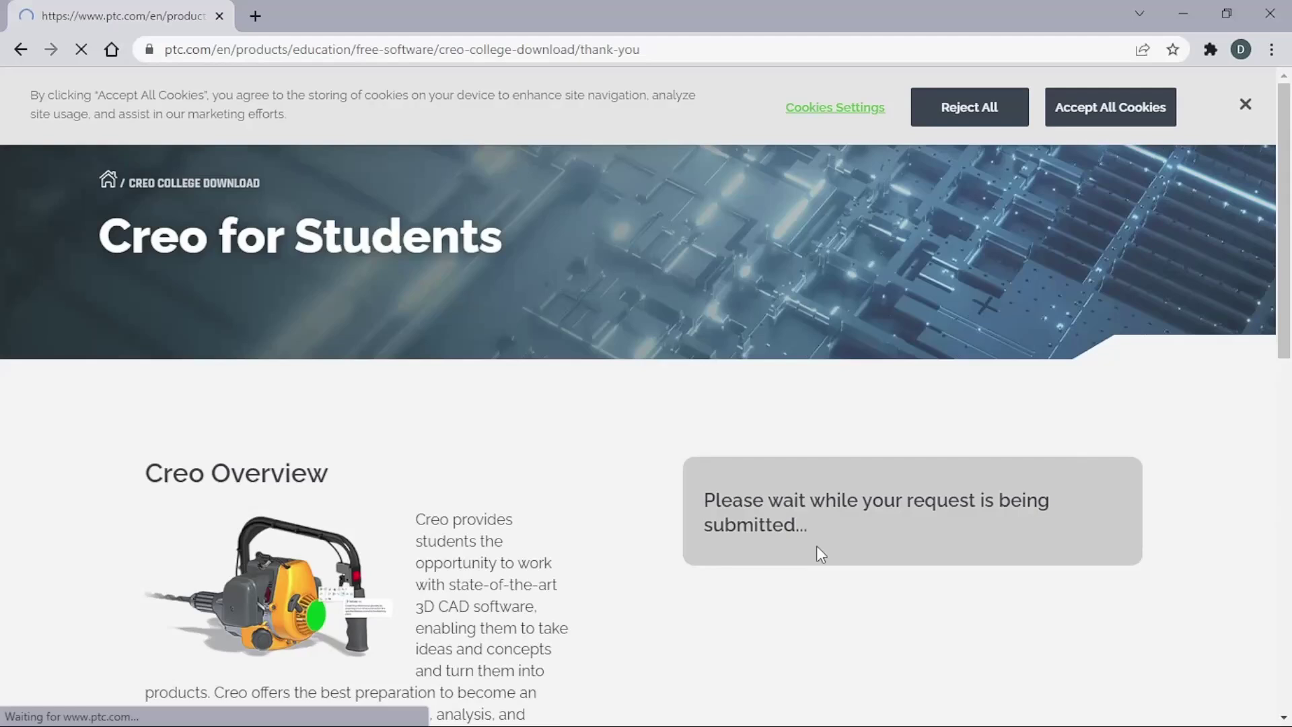
pyautogui.scroll(-2, 797, 535)
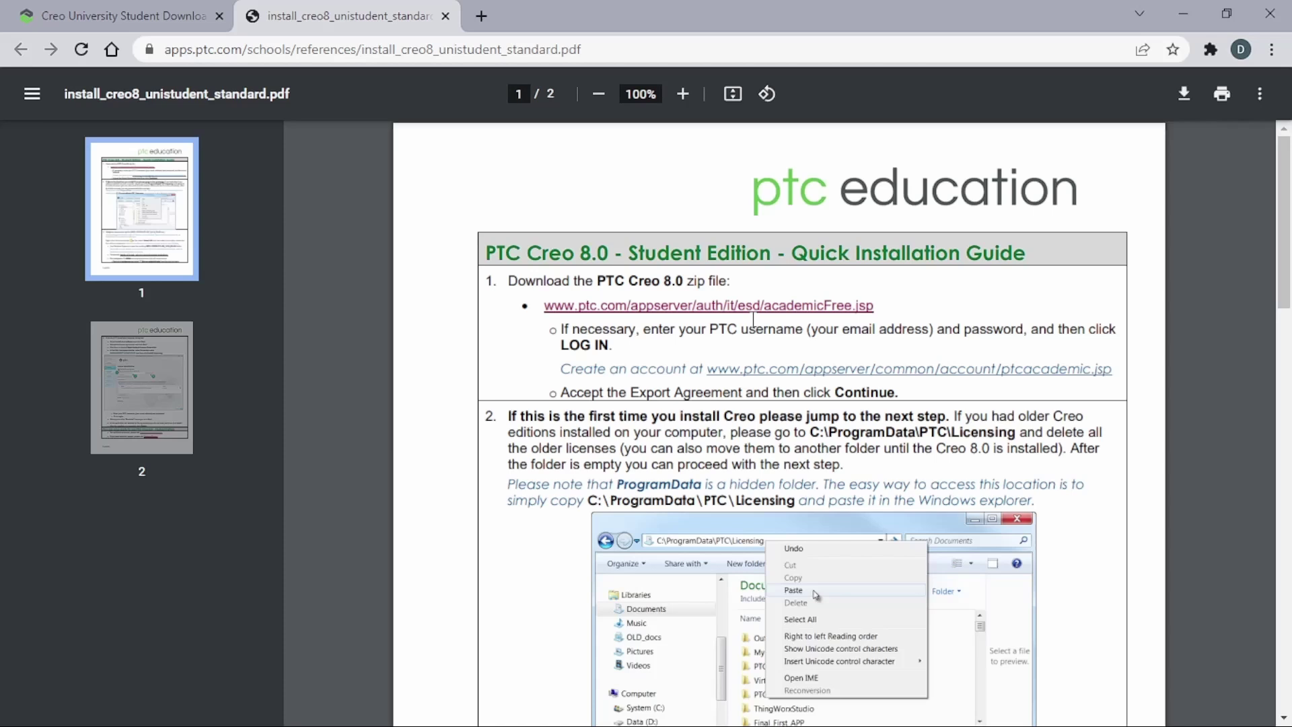
pyautogui.rightClick(718, 310)
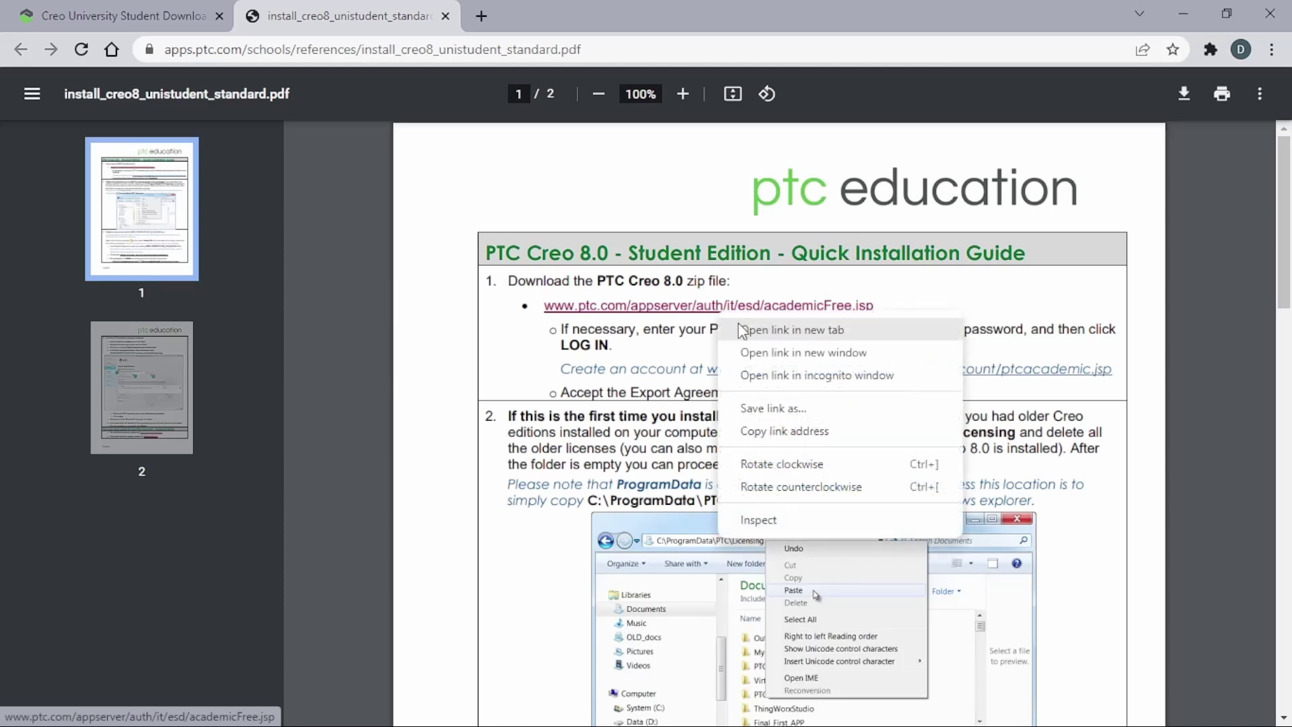
pyautogui.click(742, 331)
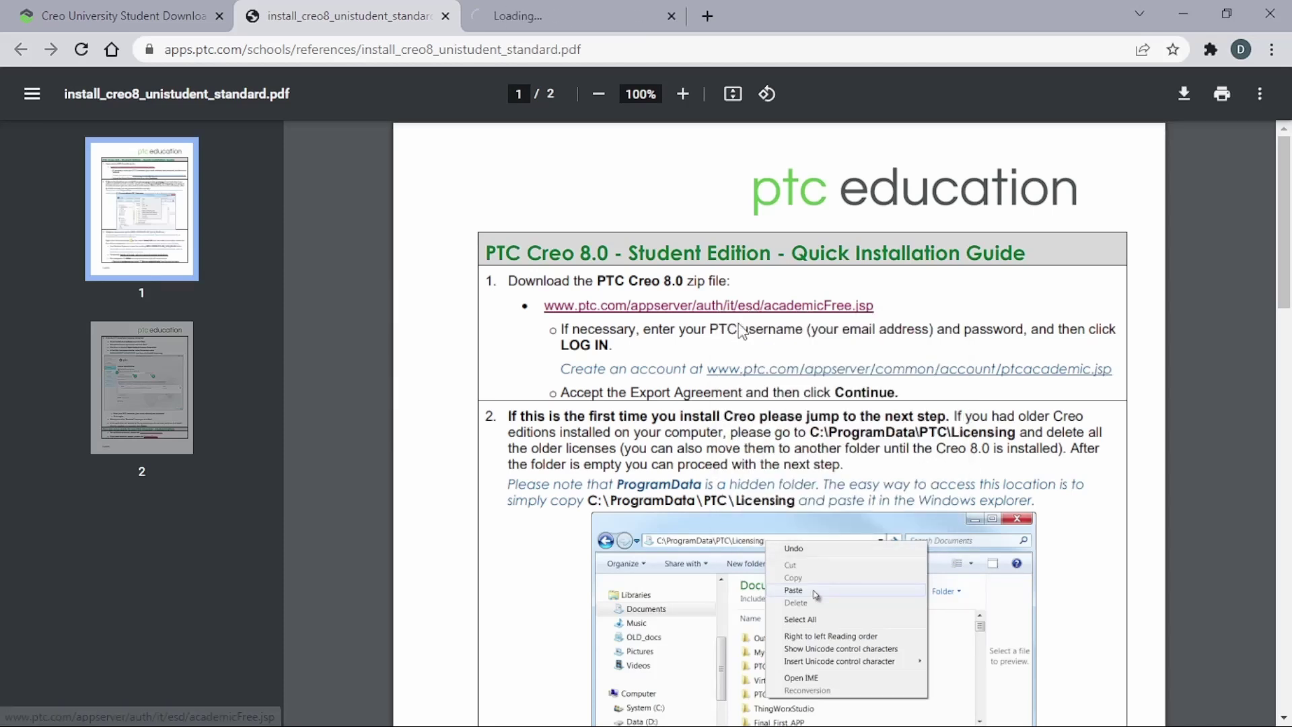
# Switch to the new tab with the PTC eSupport login page and select the Username field.
pyautogui.click(617, 33)
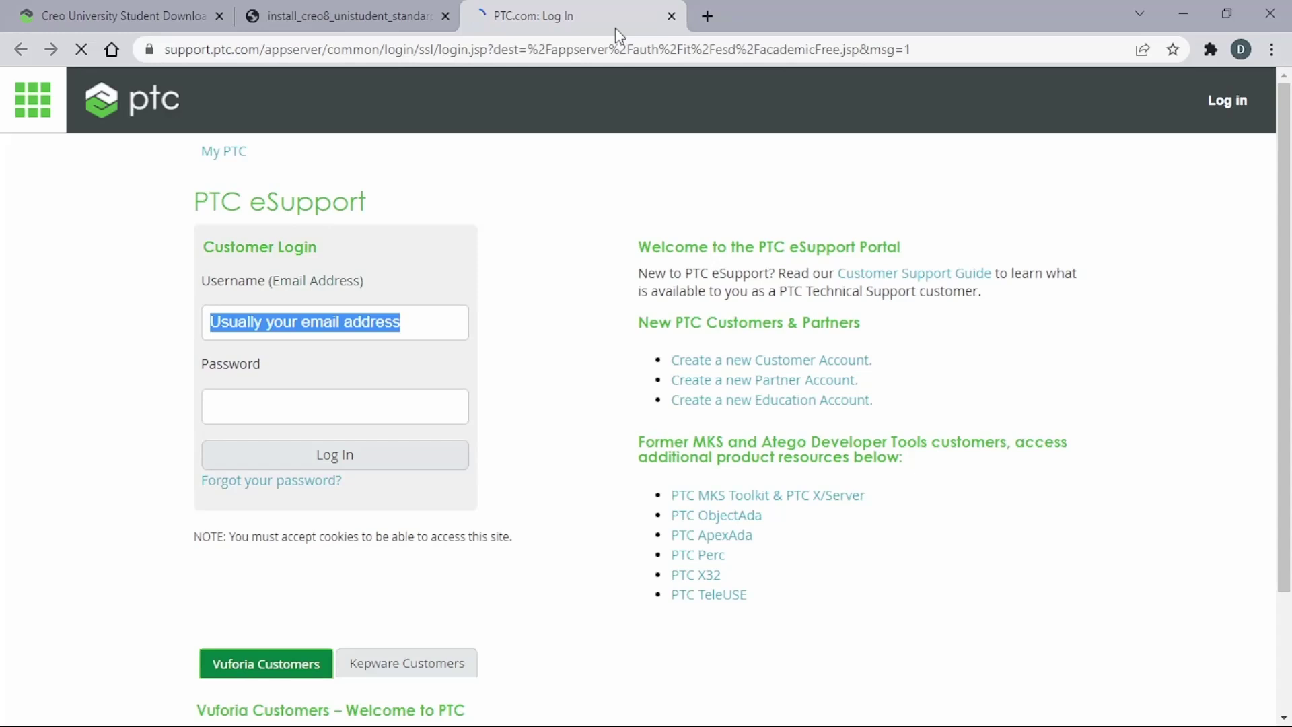
pyautogui.click(414, 316)
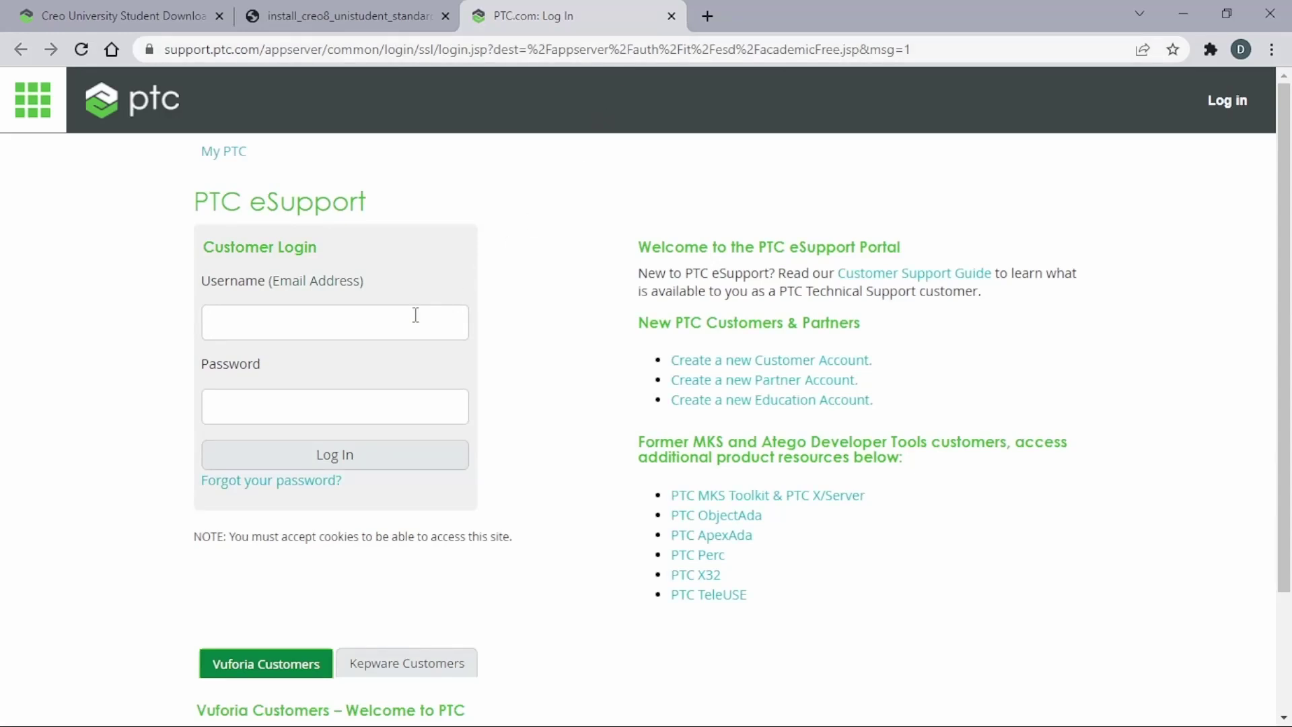
pyautogui.scroll(-2, 409, 322)
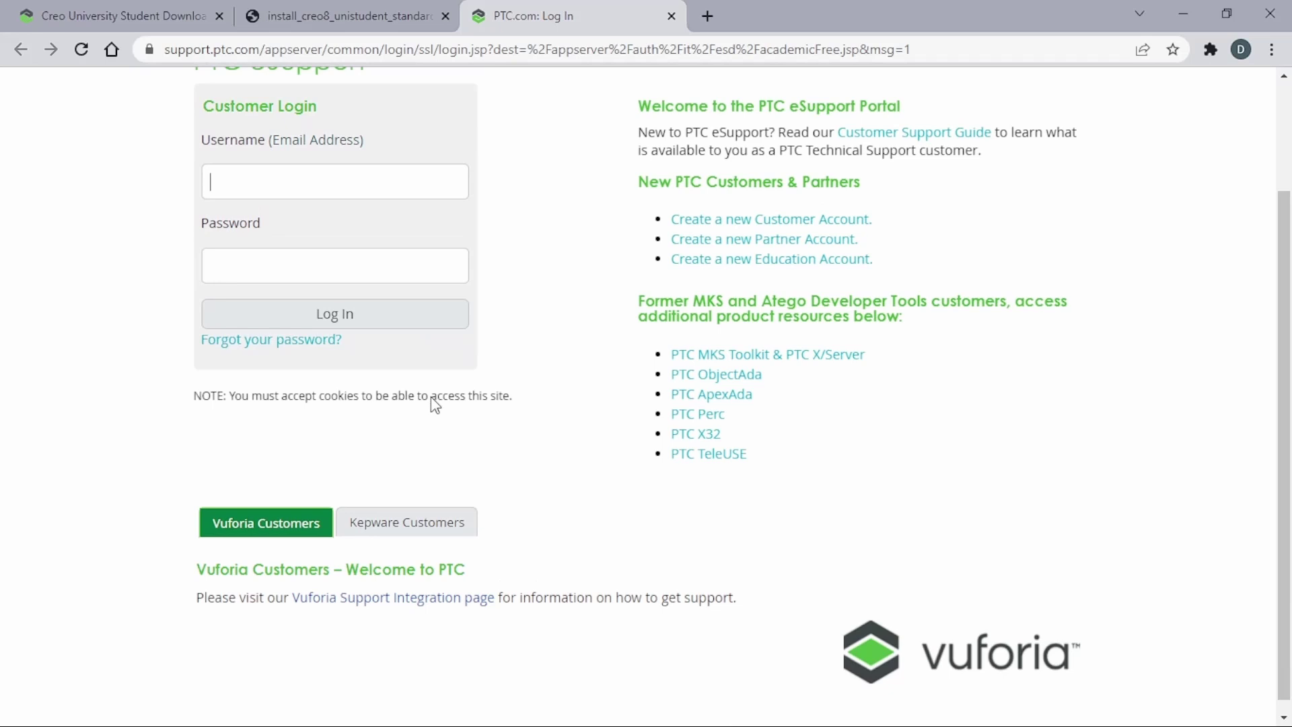
pyautogui.scroll(2, 432, 403)
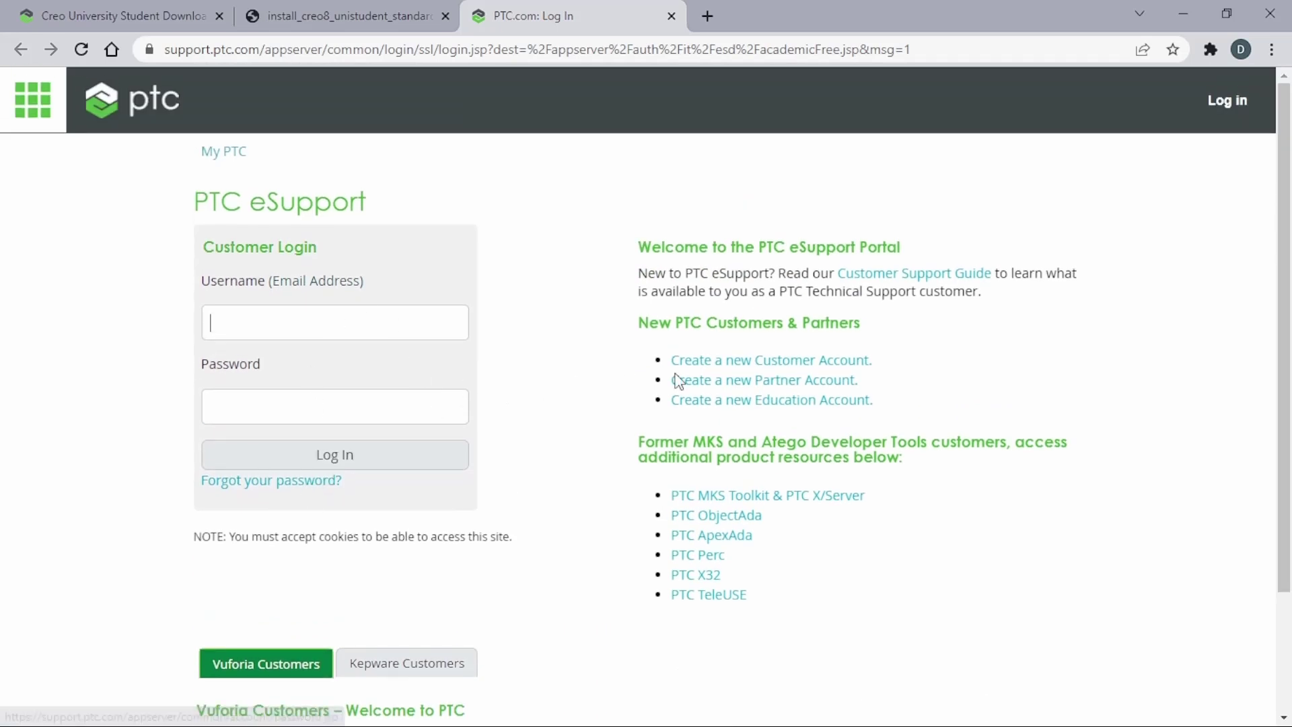
# Start a new Education Account and fill first name, last name, e-mail and confirm e-mail.
pyautogui.click(760, 403)
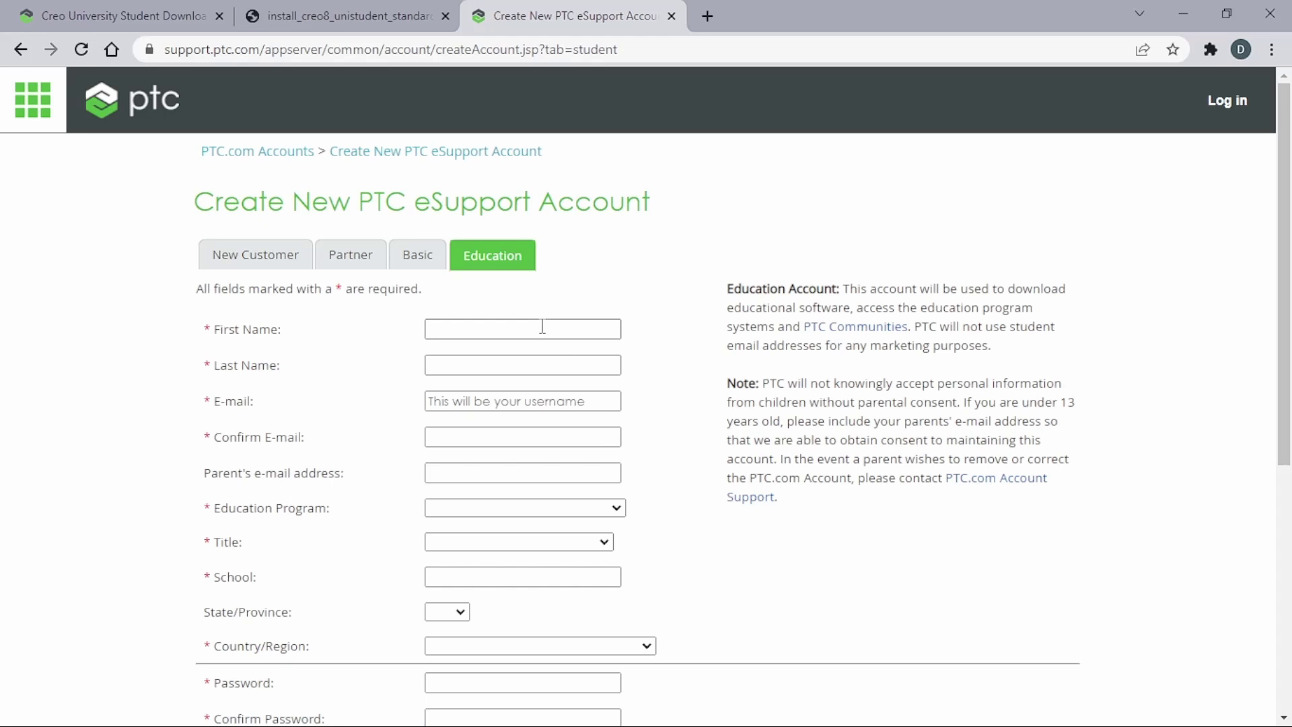
pyautogui.write('lation')
pyautogui.press('Tab')
pyautogui.write('Anand')
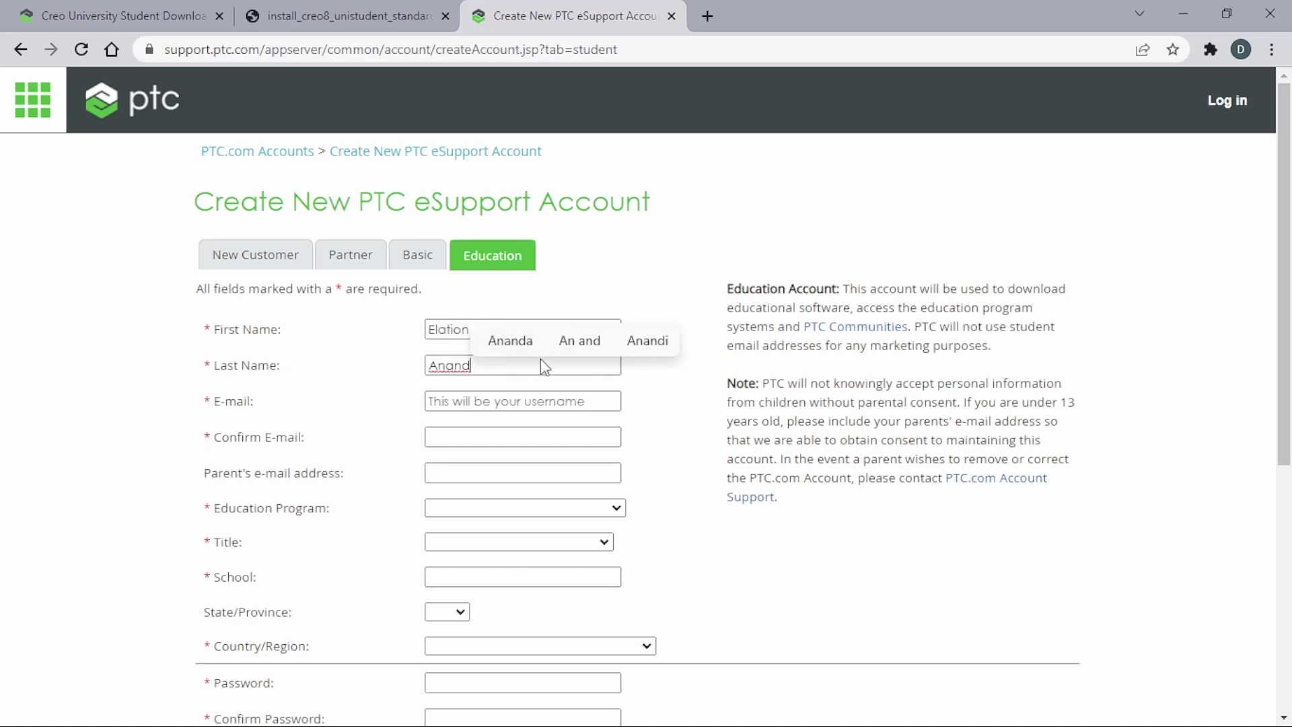
pyautogui.click(543, 397)
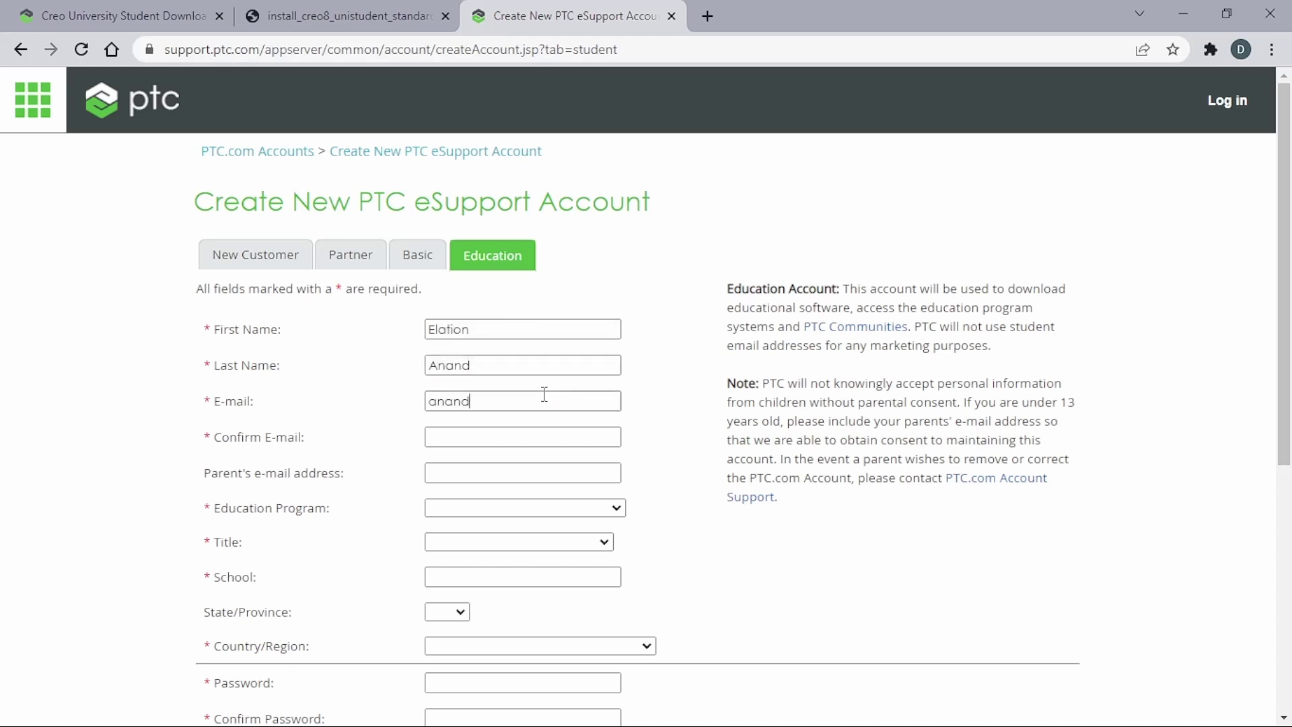
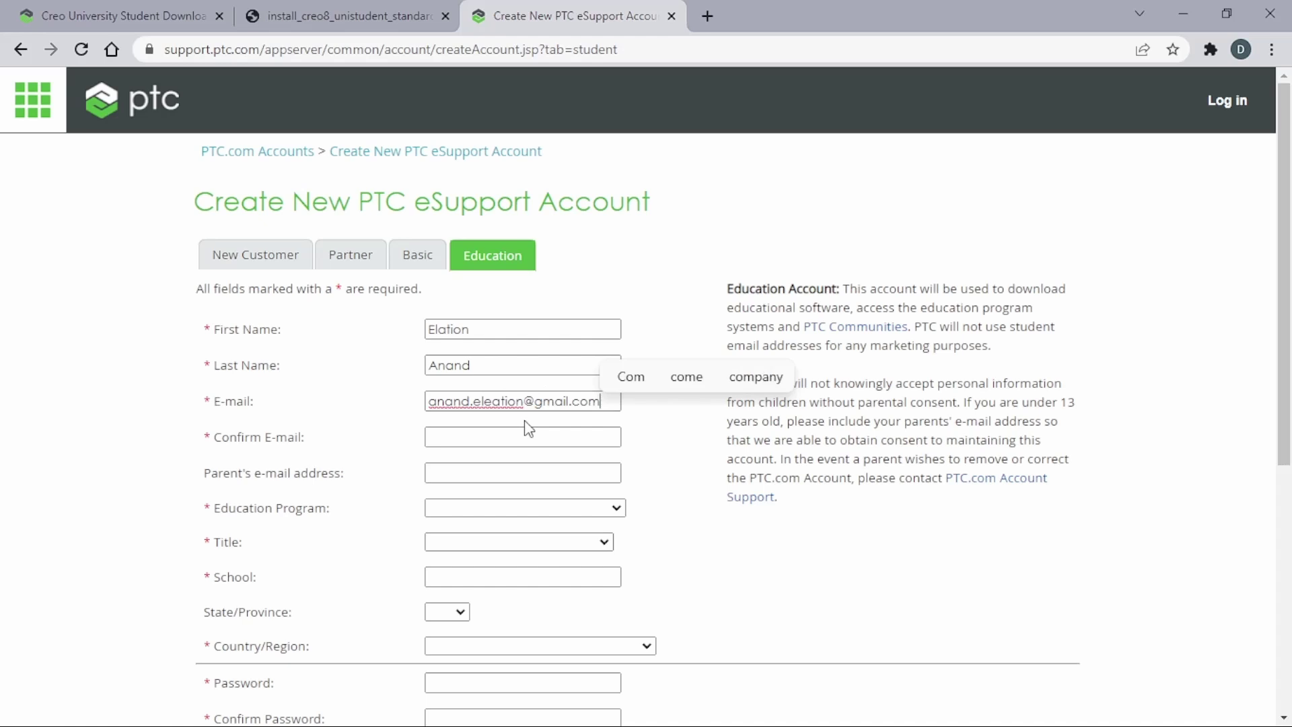
pyautogui.click(511, 436)
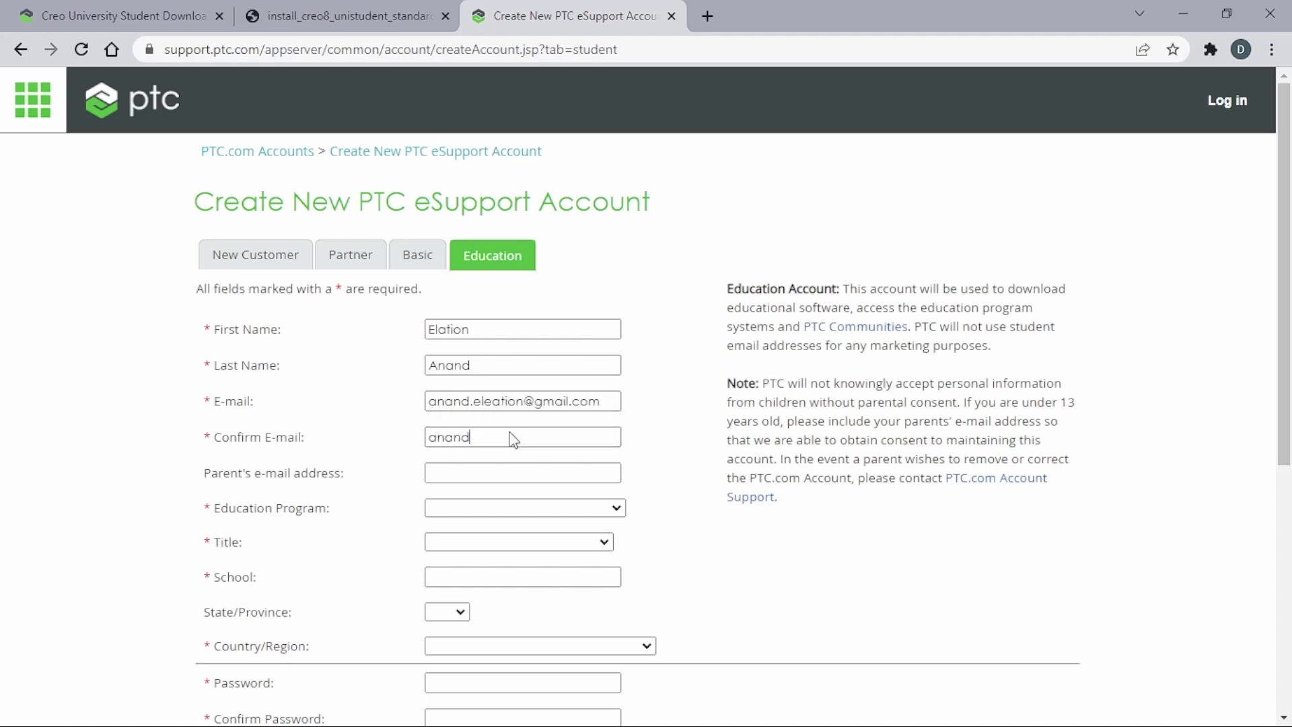
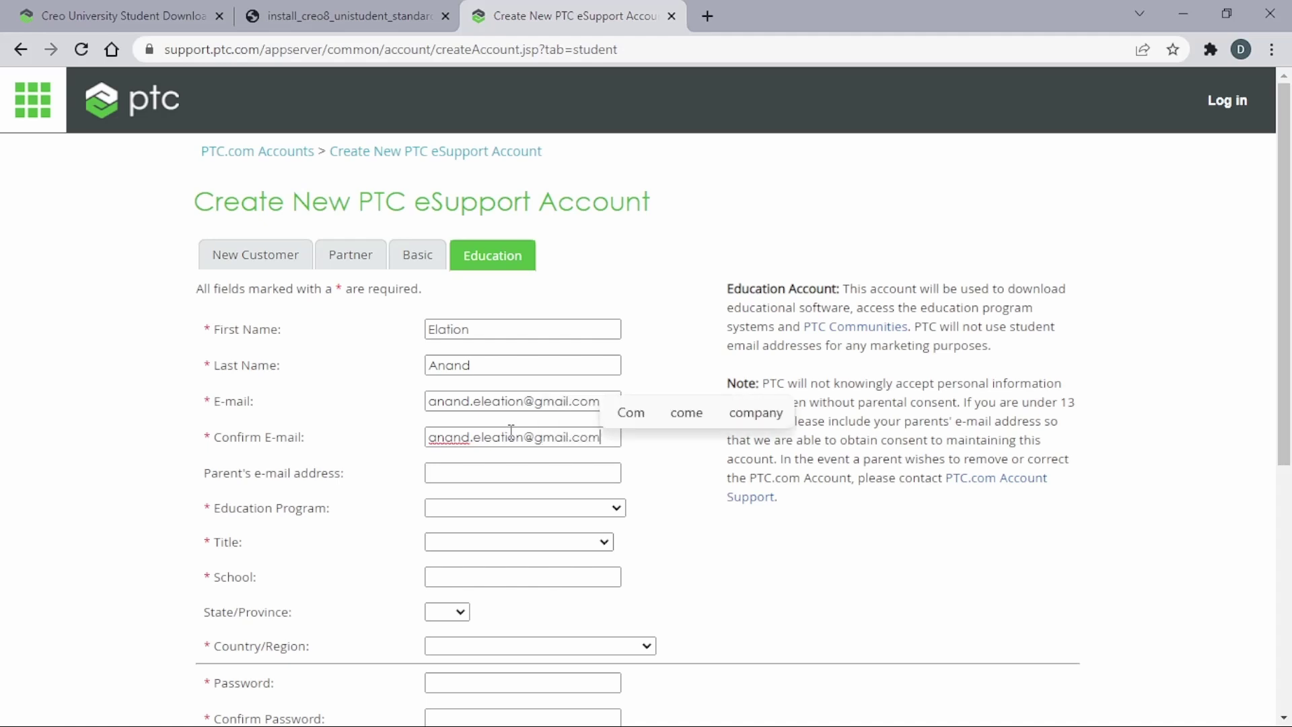
pyautogui.scroll(-2, 500, 405)
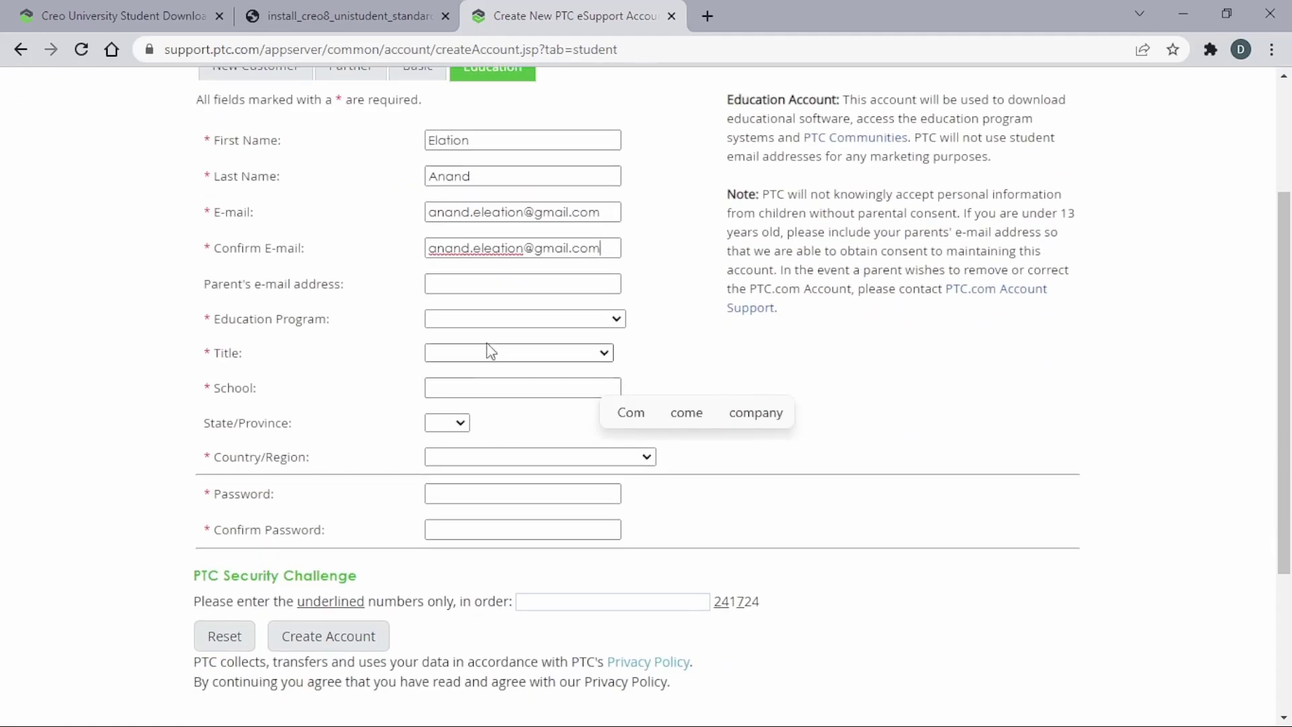
# Set the education program to Other and the title to College/University Student.
pyautogui.click(503, 319)
pyautogui.click(511, 400)
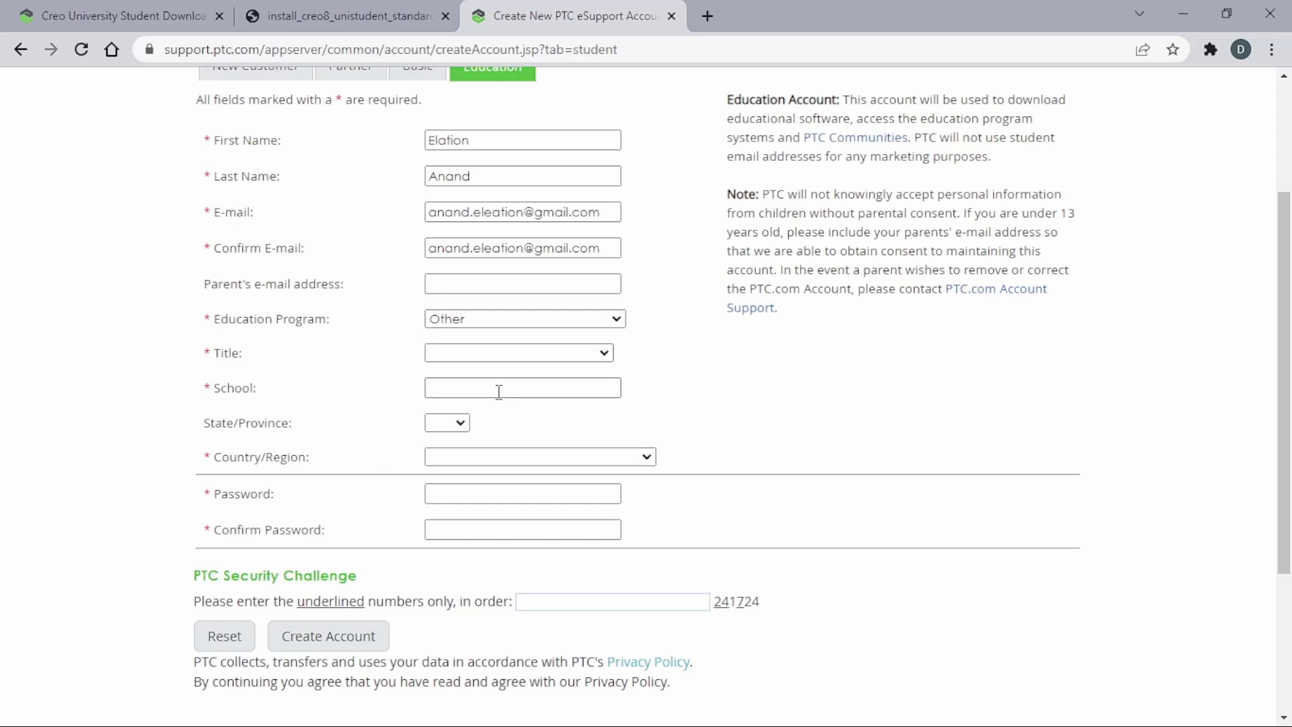
pyautogui.click(500, 359)
pyautogui.click(496, 390)
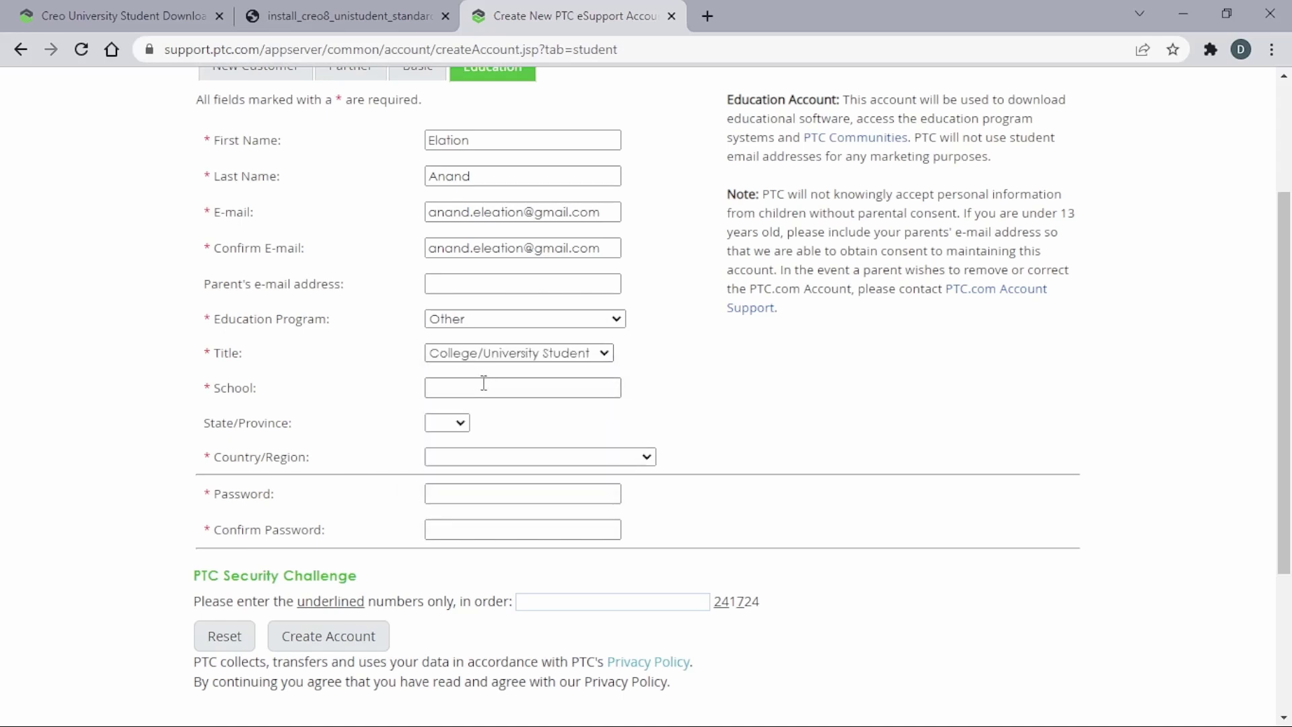
pyautogui.write('leat')
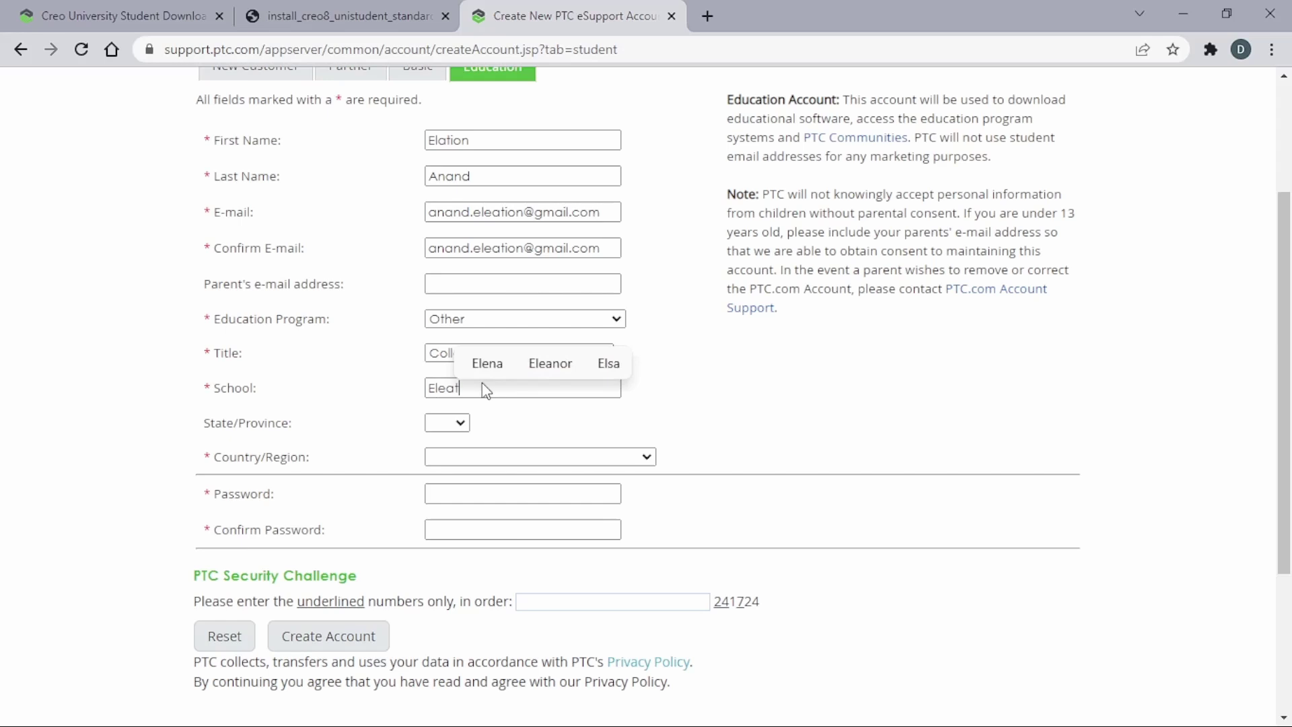
pyautogui.write('ion Ac')
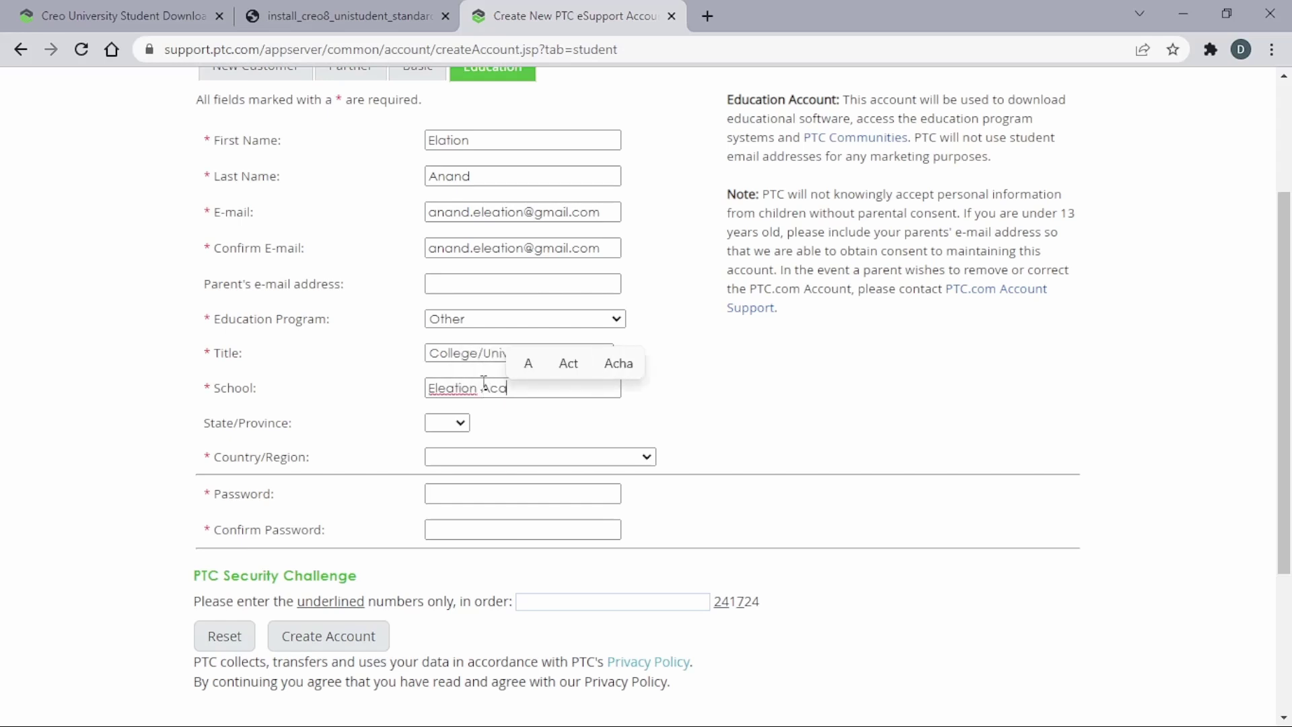
pyautogui.write('a')
# Enter the school as Eleation Academy, leave state unset, and open the country list.
pyautogui.press('BackSpace')
pyautogui.write('edemy')
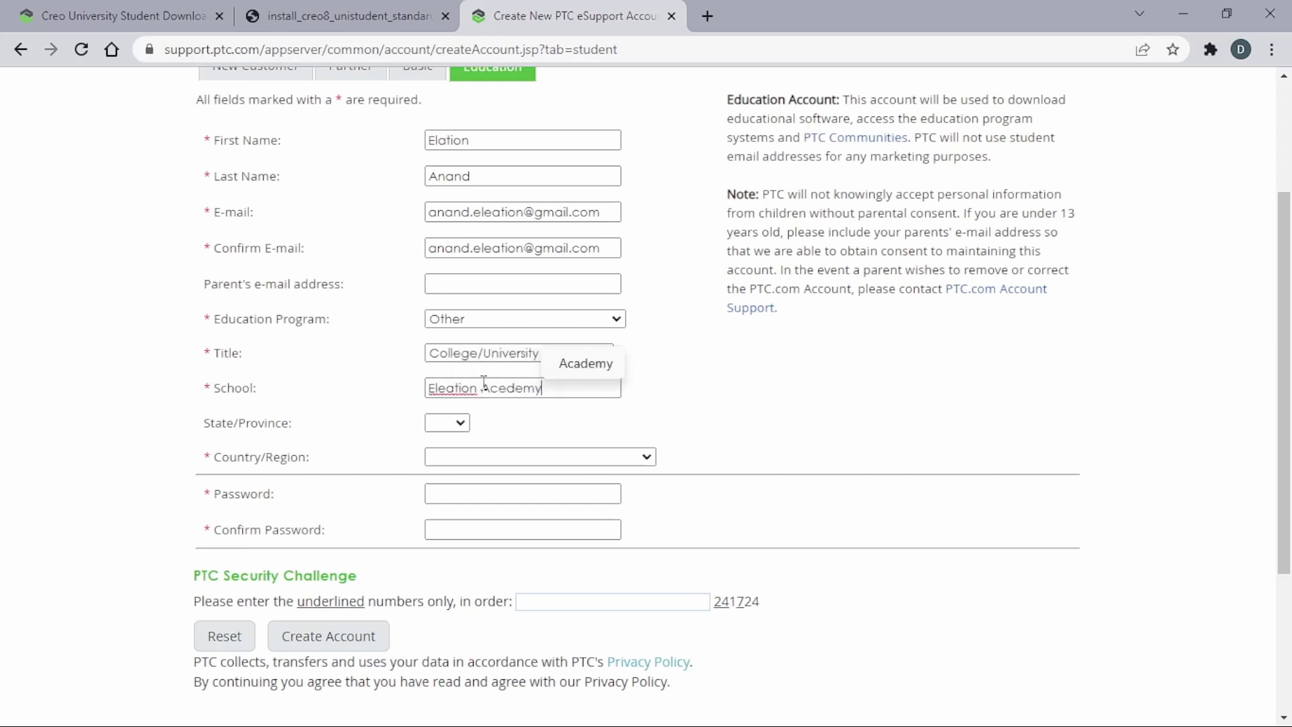
pyautogui.click(565, 364)
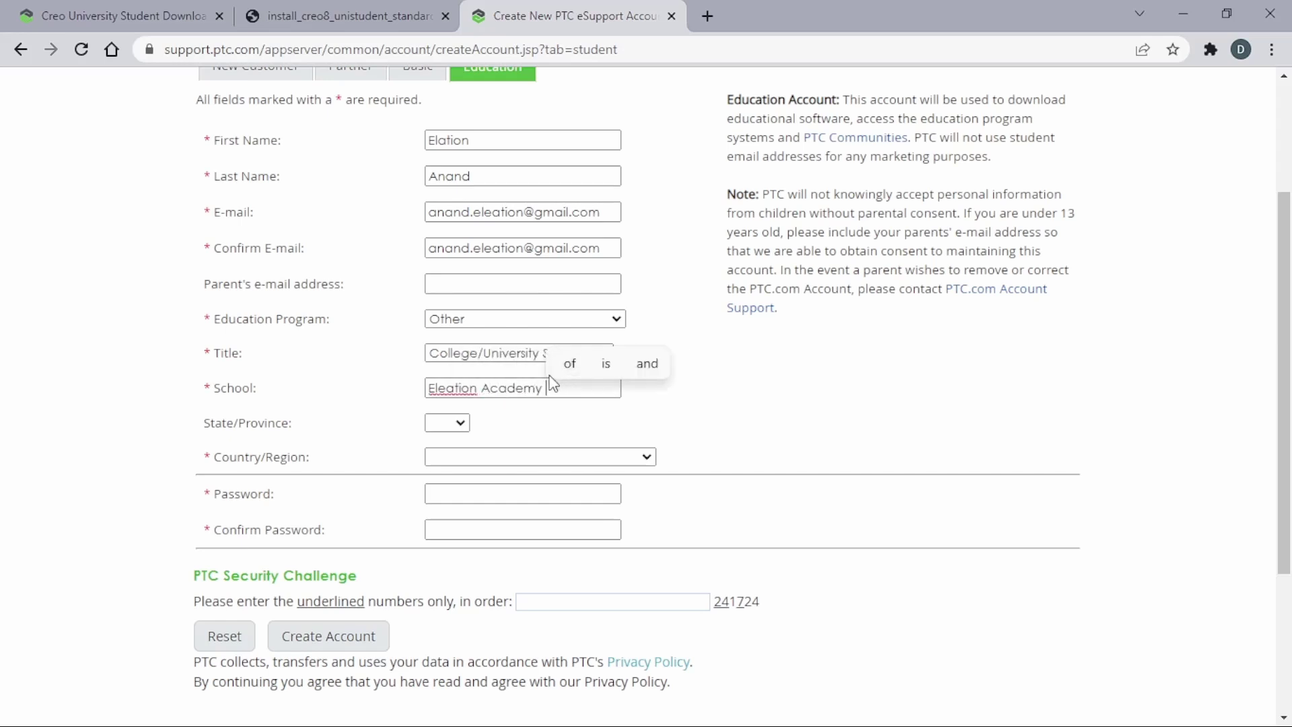
pyautogui.click(456, 424)
pyautogui.click(457, 424)
pyautogui.click(521, 459)
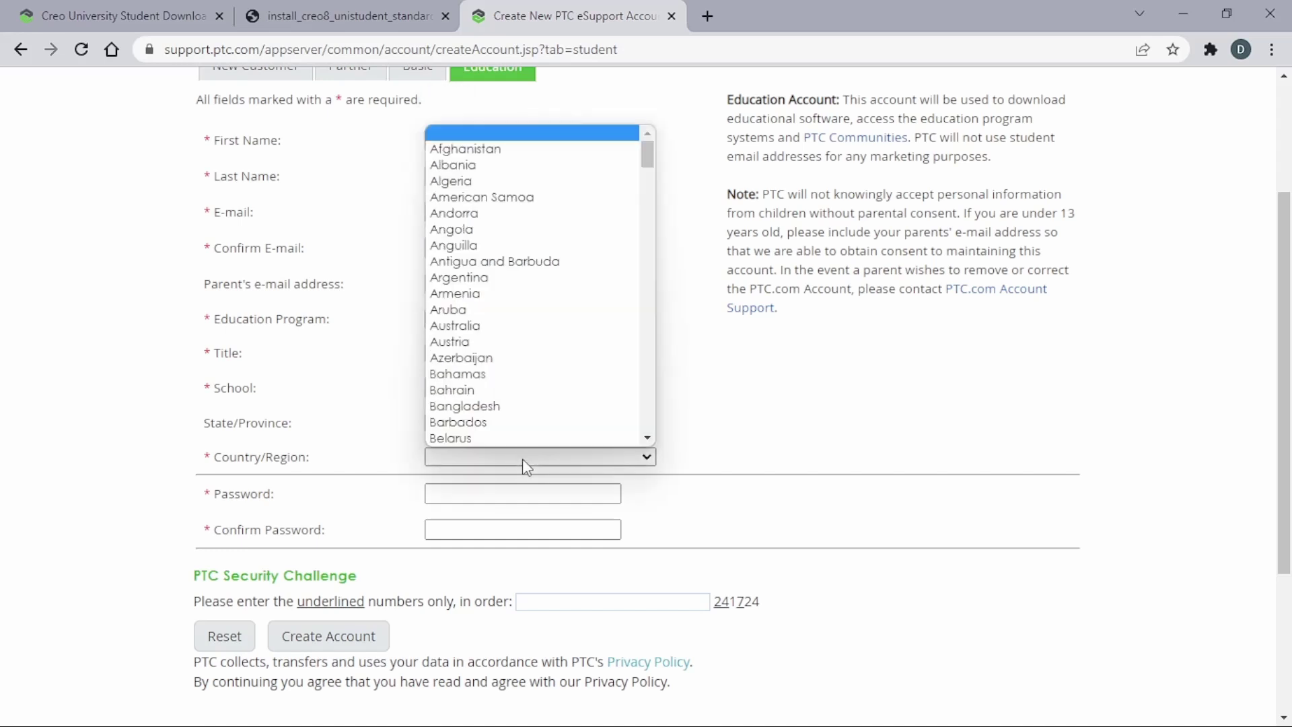
pyautogui.write('india')
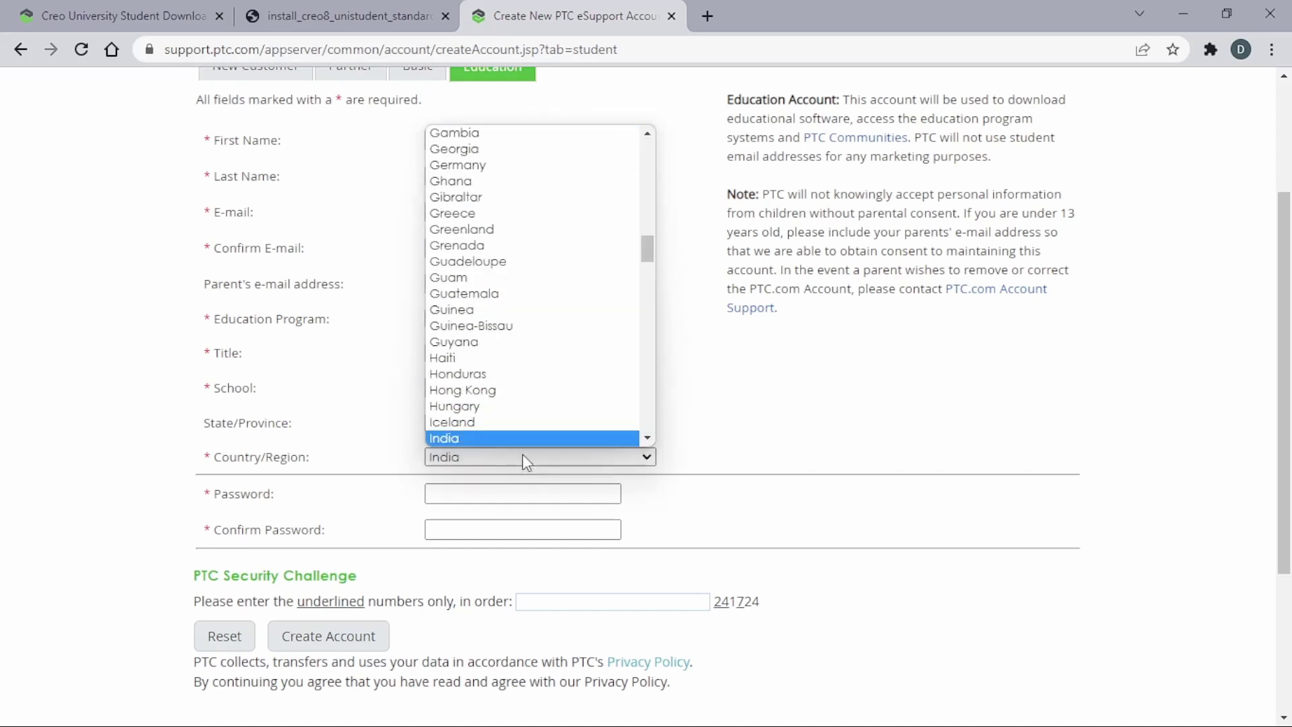
pyautogui.press('Return')
pyautogui.scroll(-1, 522, 444)
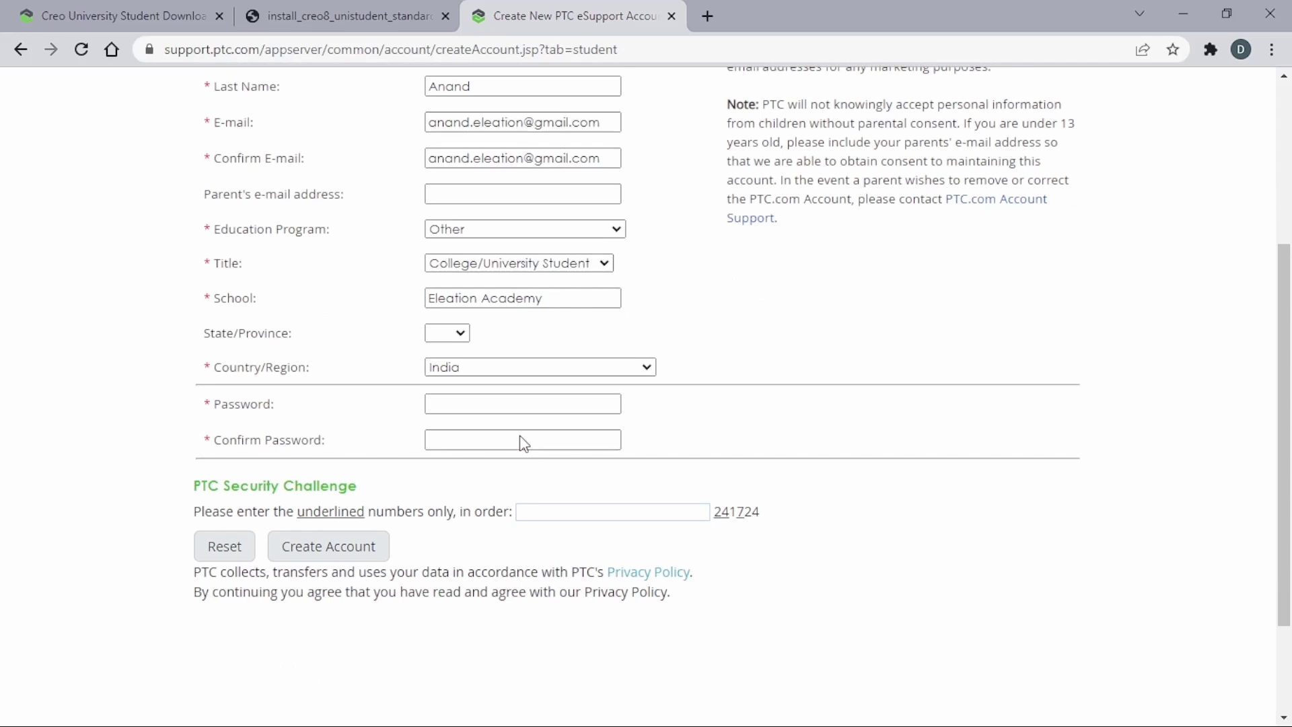
pyautogui.click(513, 398)
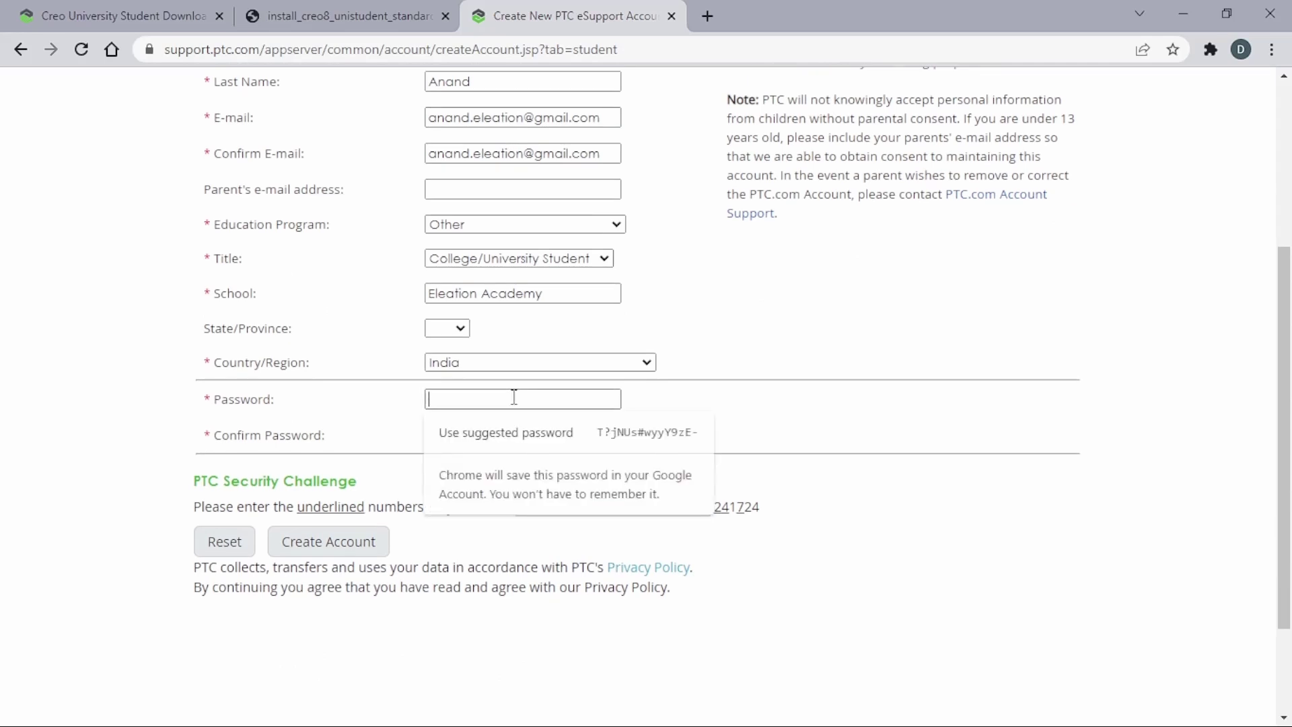
pyautogui.write('a')
pyautogui.write('a')
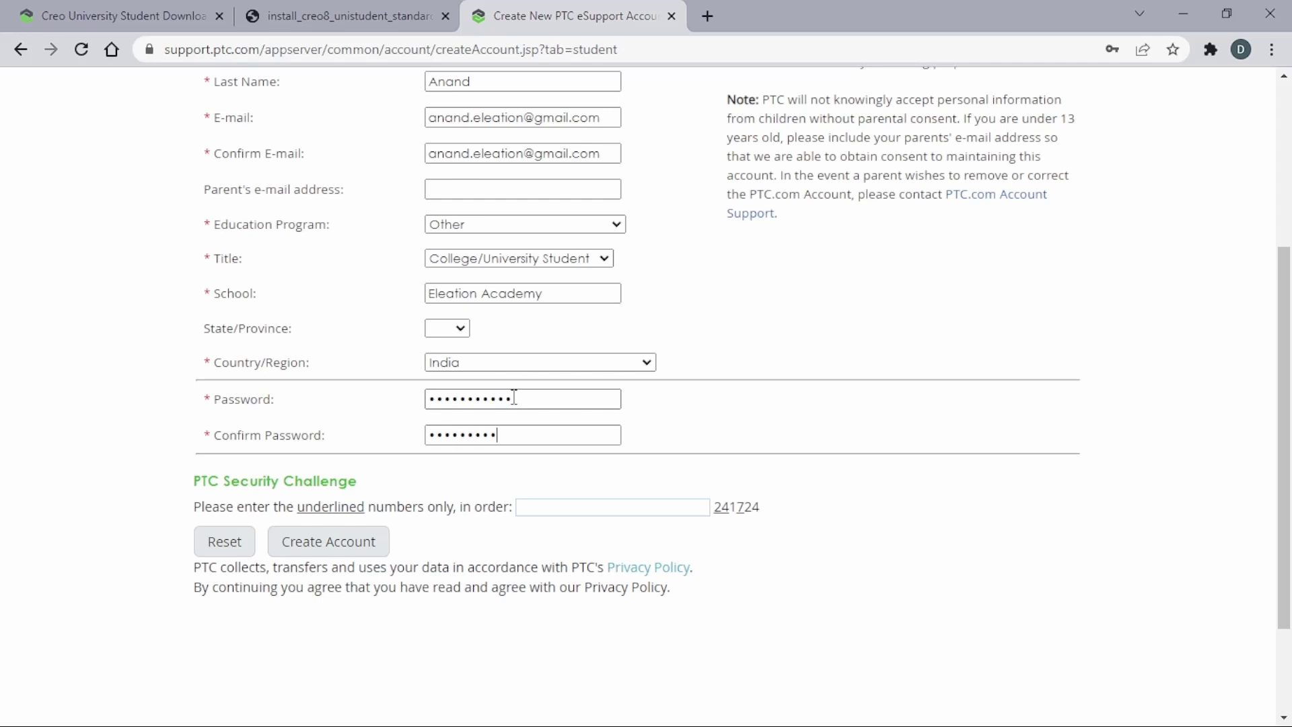
pyautogui.click(572, 513)
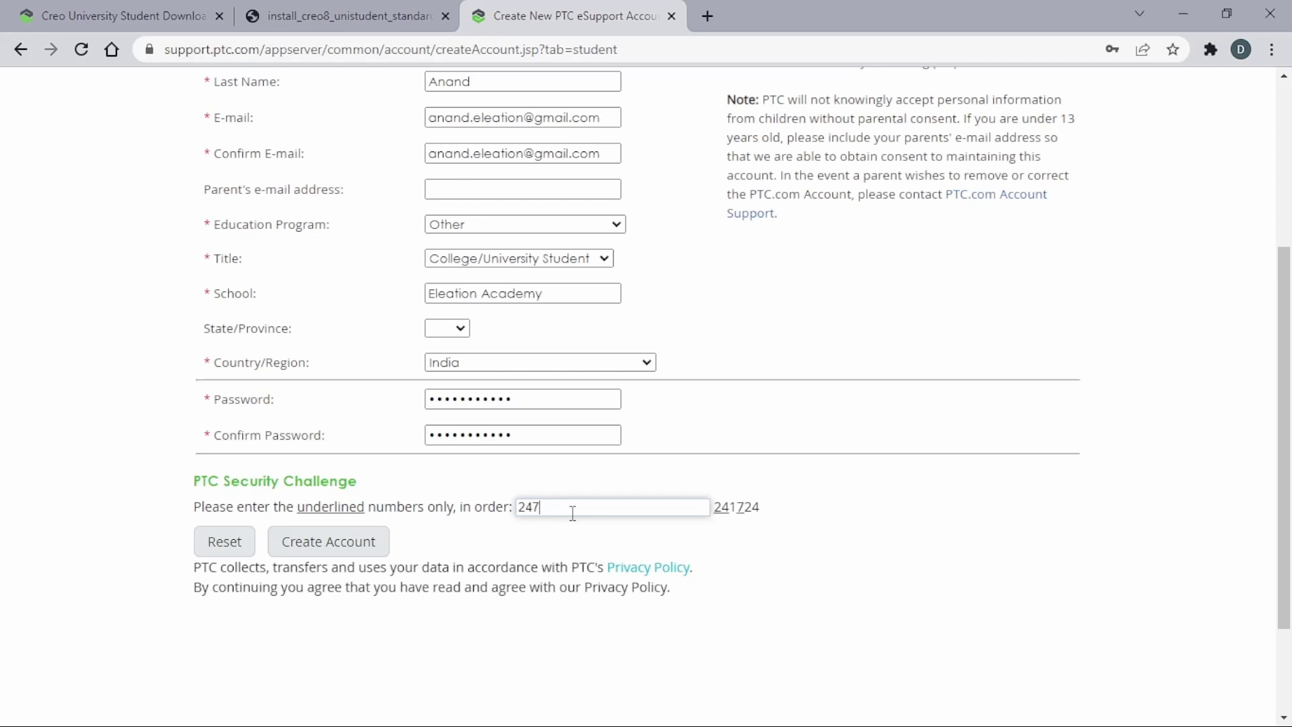
pyautogui.click(338, 539)
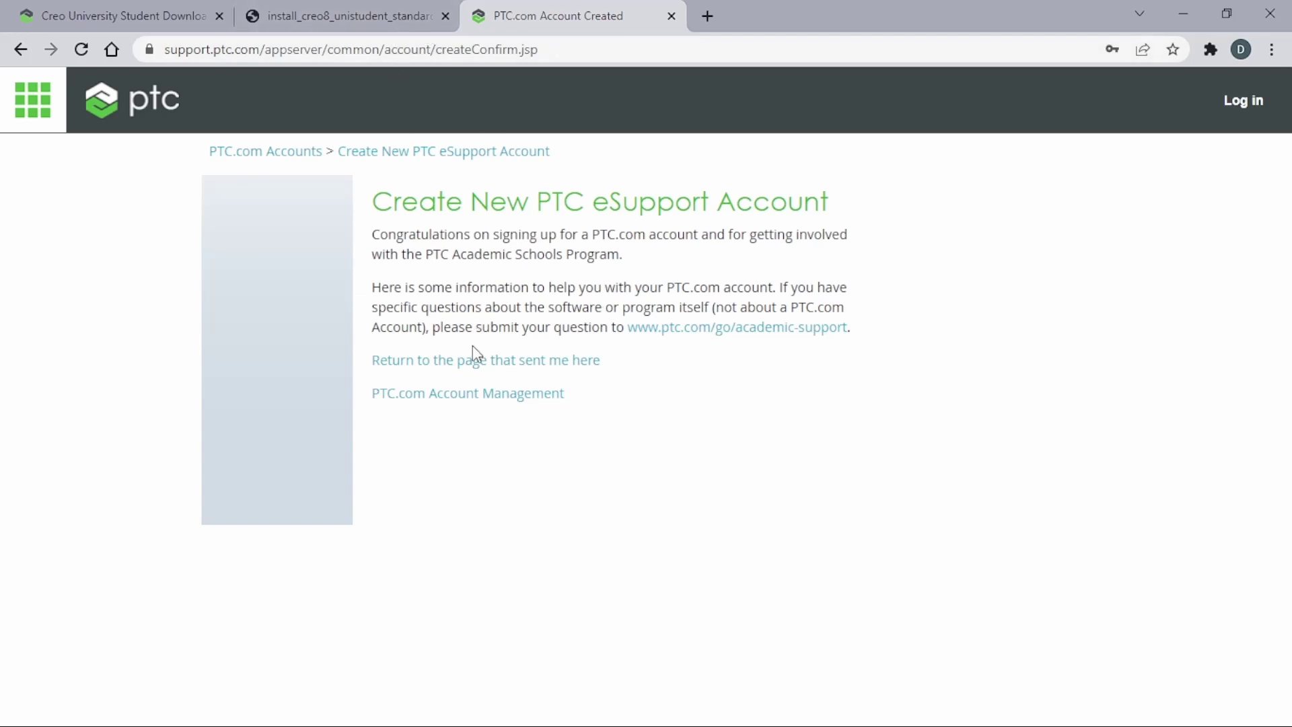
# From the install_creo8 PDF, open the Creo 8.0 download link in a new tab and close the duplicate login tabs.
pyautogui.click(315, 12)
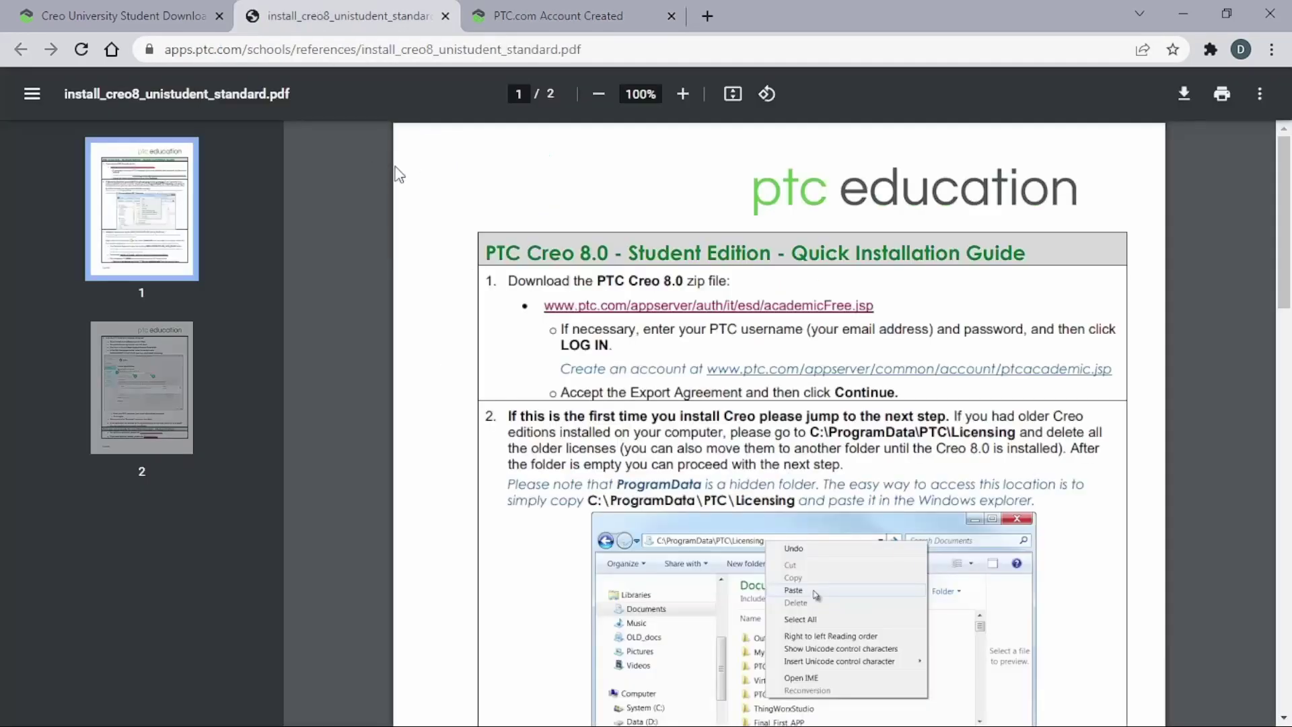
pyautogui.click(609, 308)
pyautogui.rightClick(707, 307)
pyautogui.click(735, 323)
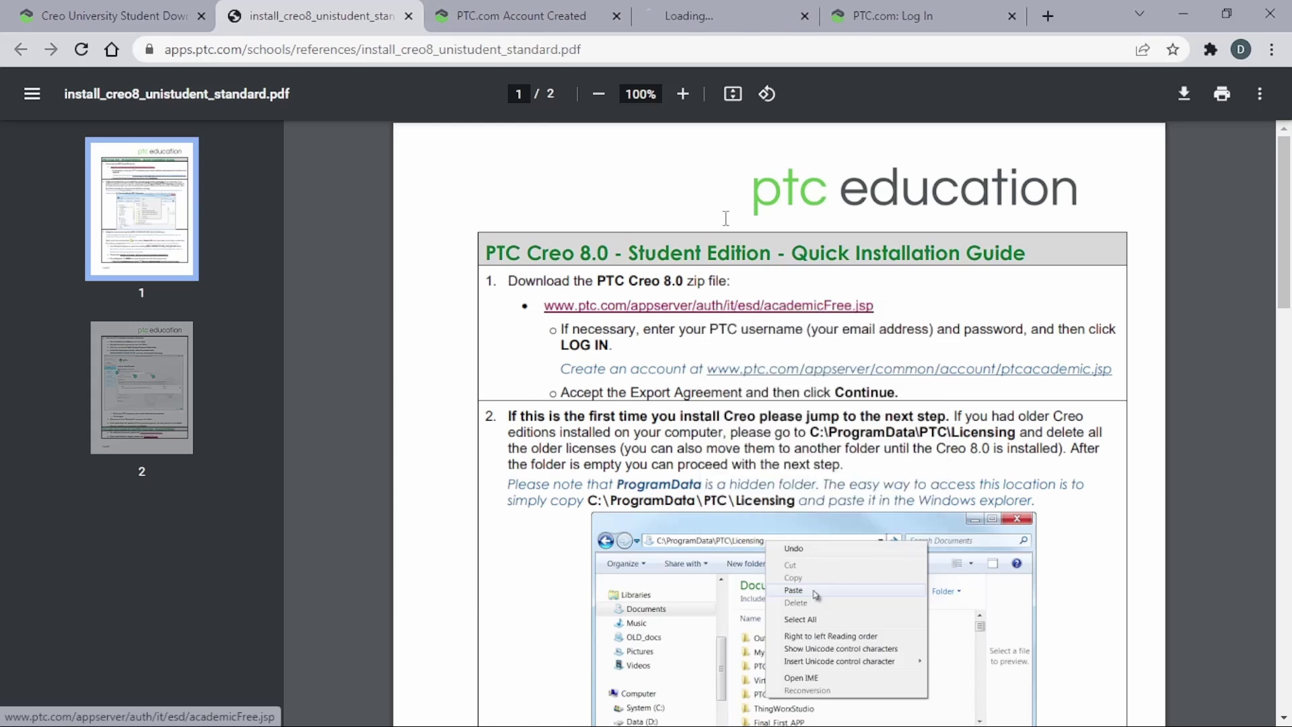
pyautogui.middleClick(699, 10)
pyautogui.middleClick(747, 10)
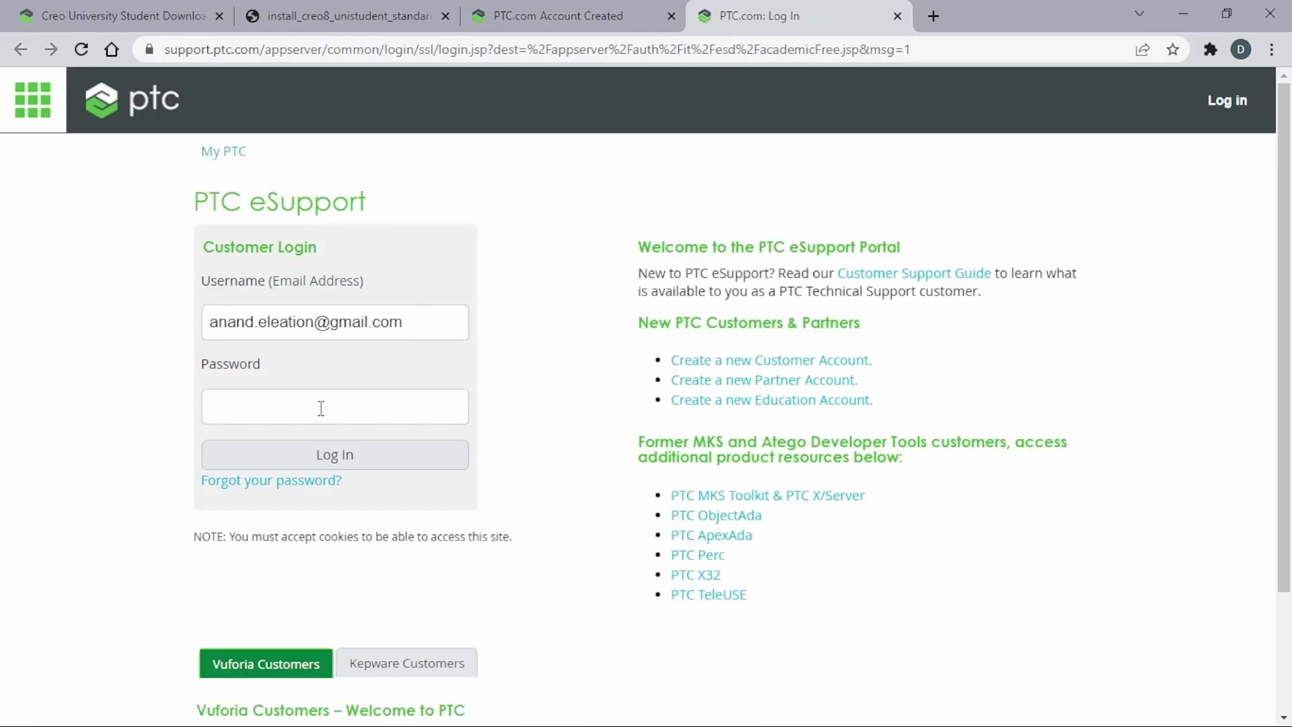
pyautogui.write('a')
pyautogui.write('a')
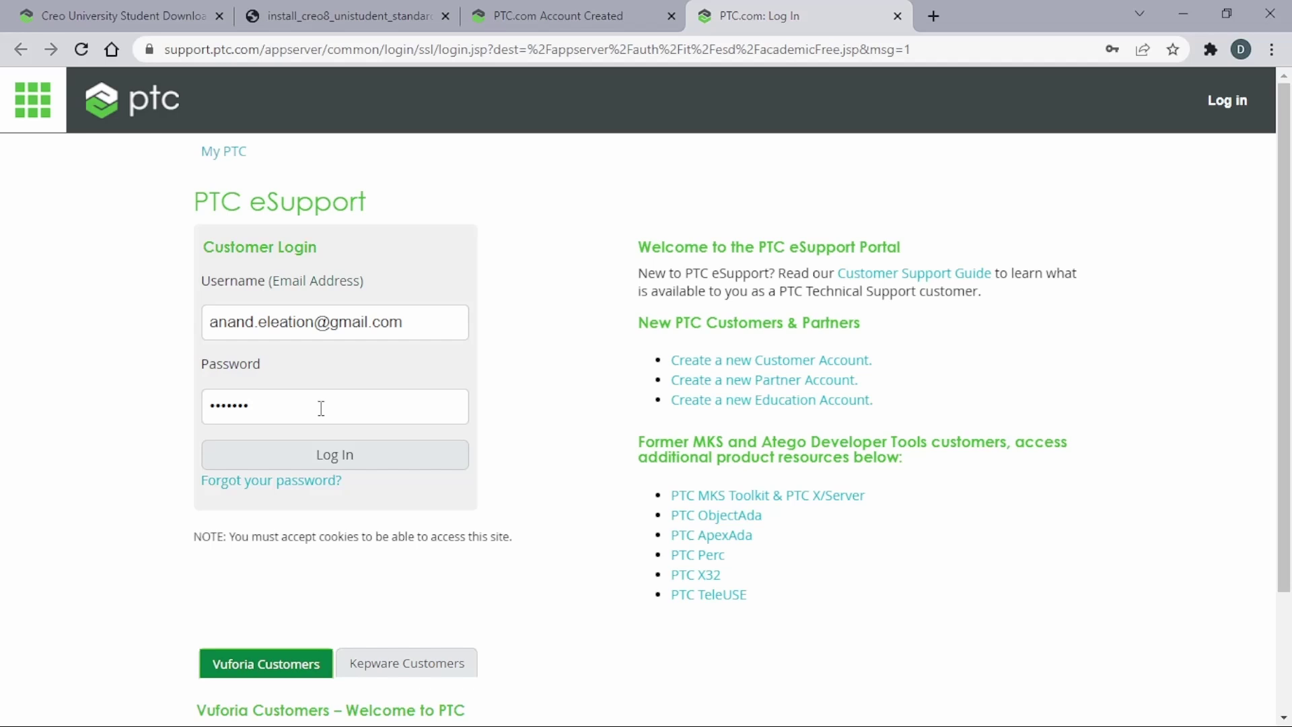
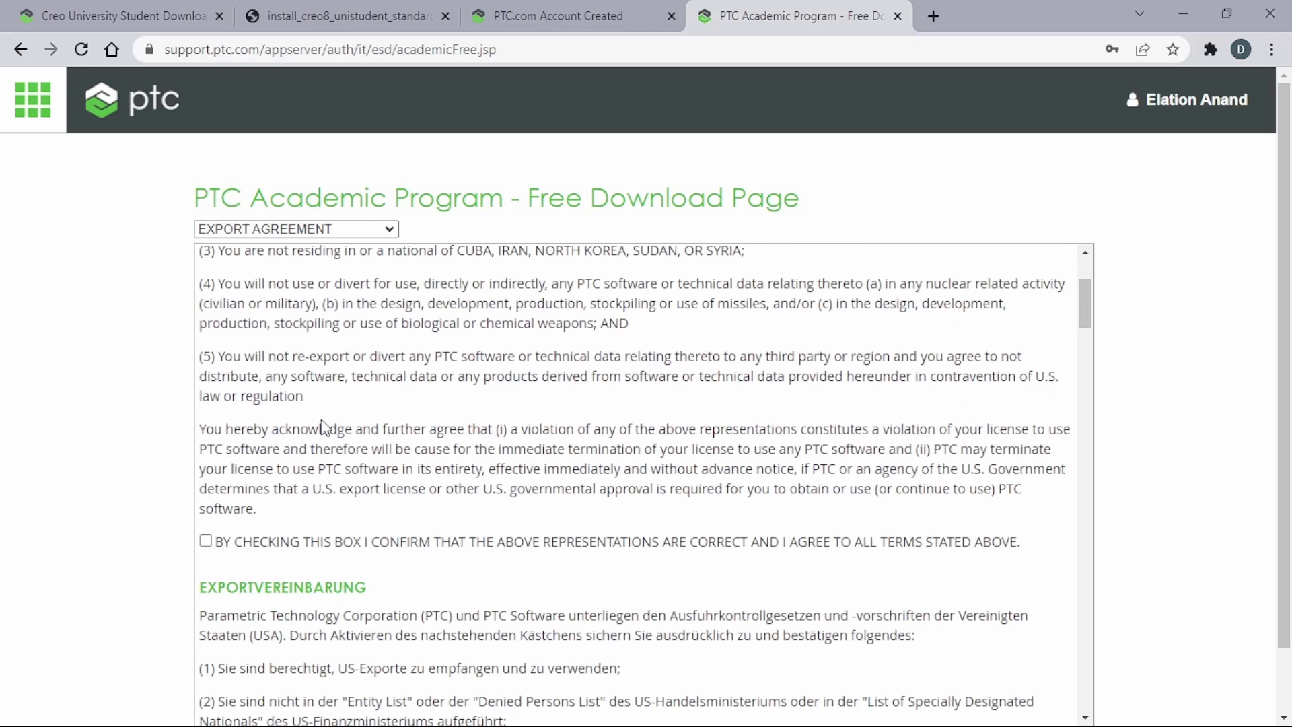
# Accept the export agreement and start the HTTPS download of the Creo 8.0 Win 64 DVD zip.
pyautogui.click(206, 541)
pyautogui.scroll(-1, 89, 363)
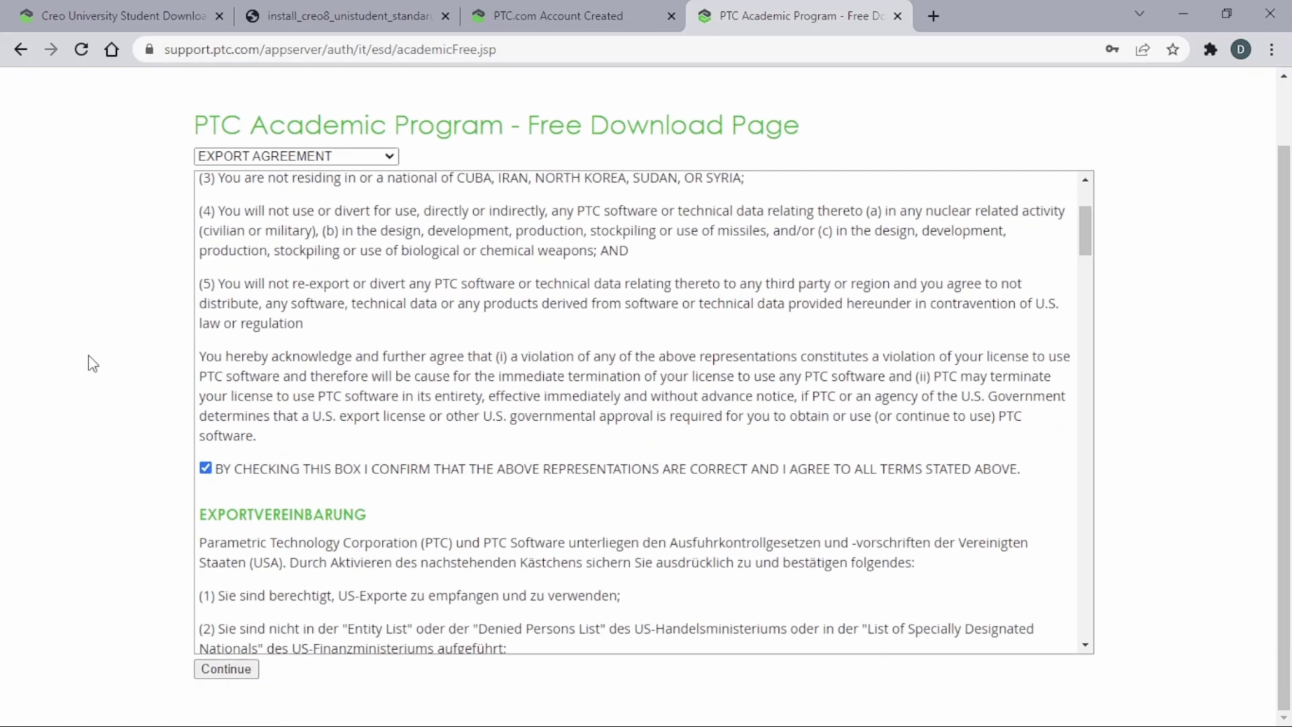
pyautogui.click(232, 670)
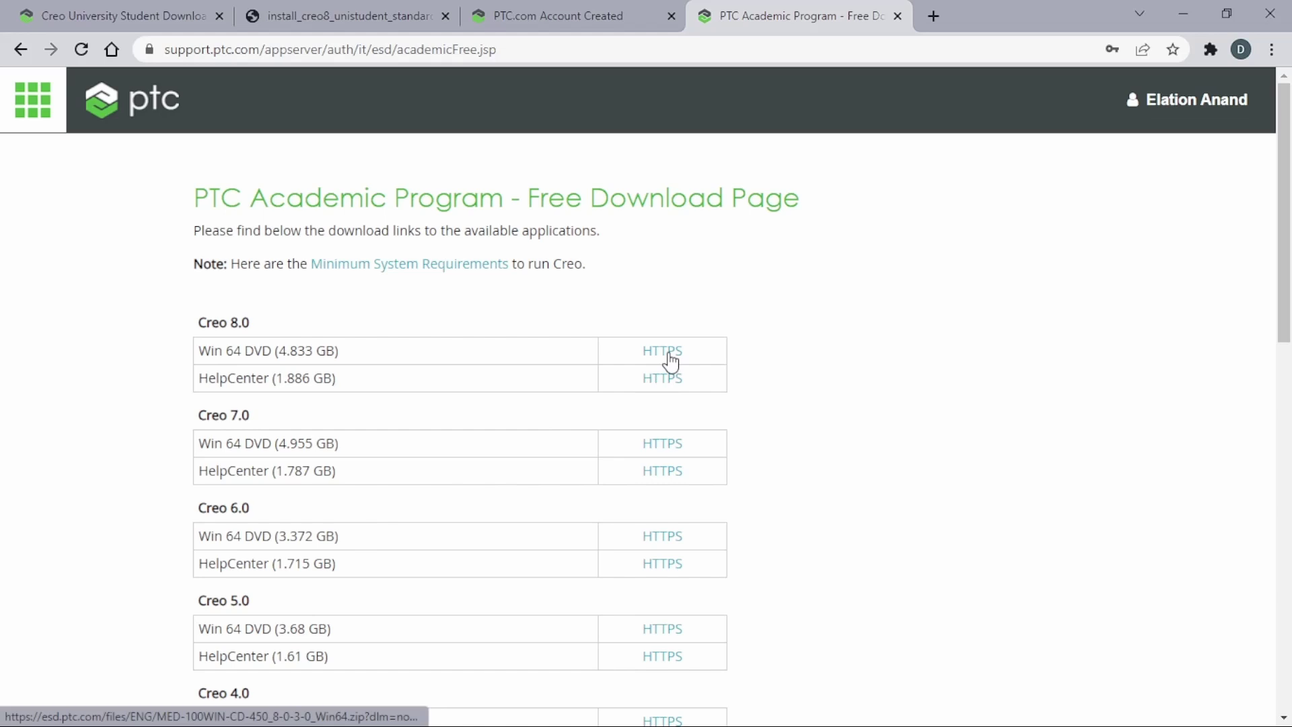
pyautogui.click(666, 354)
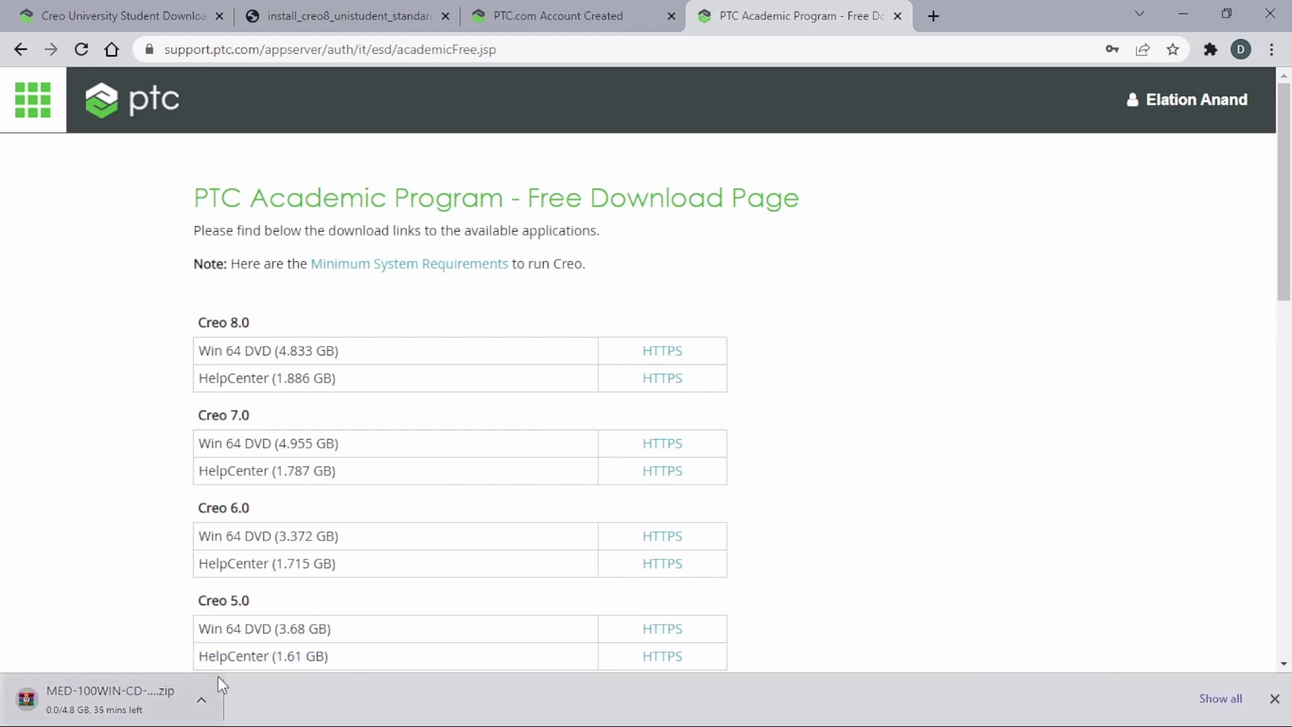
# Show all Chrome downloads and remove the older entries, keeping only the Creo 8.0 zip.
pyautogui.click(1219, 699)
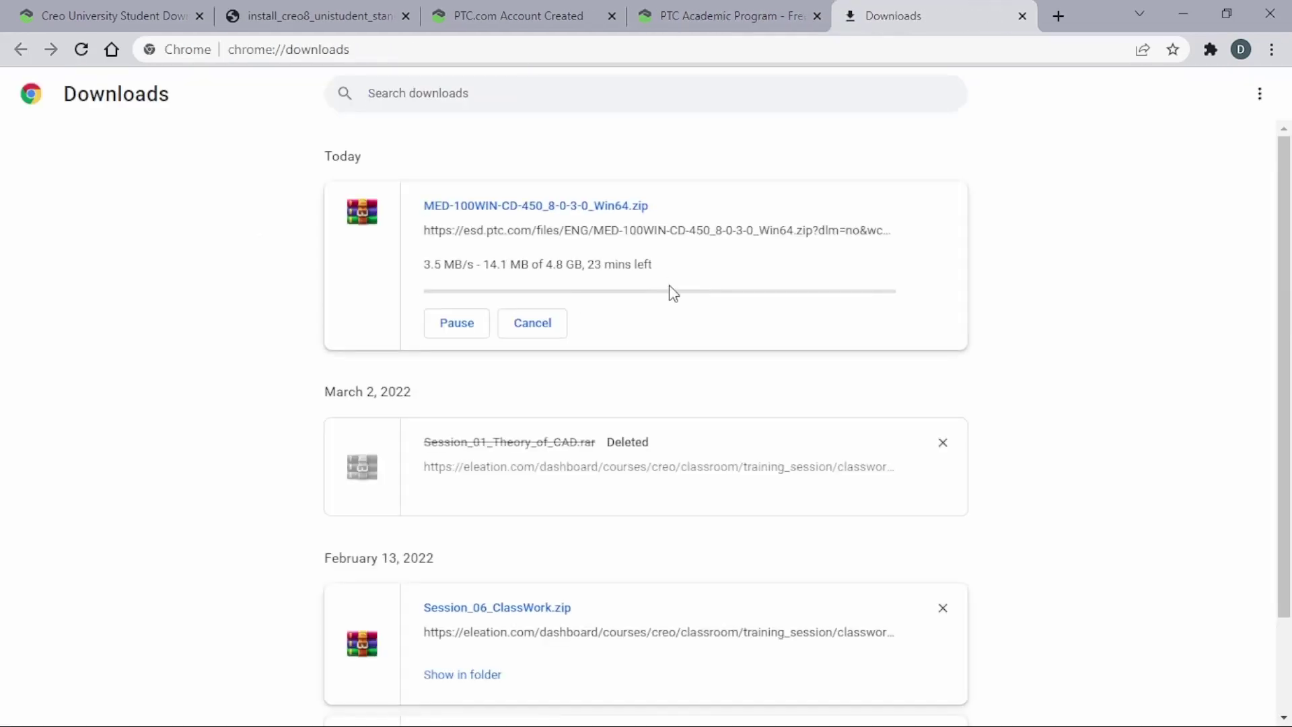
pyautogui.click(943, 443)
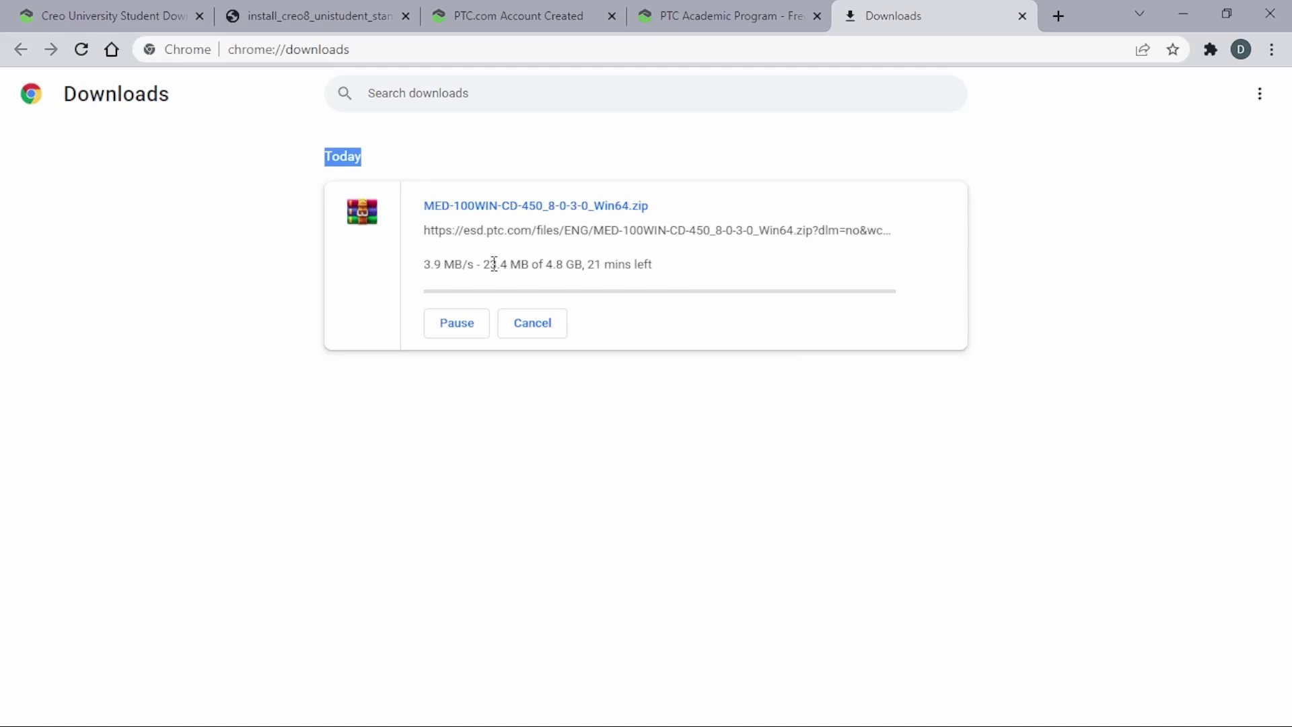
pyautogui.click(545, 179)
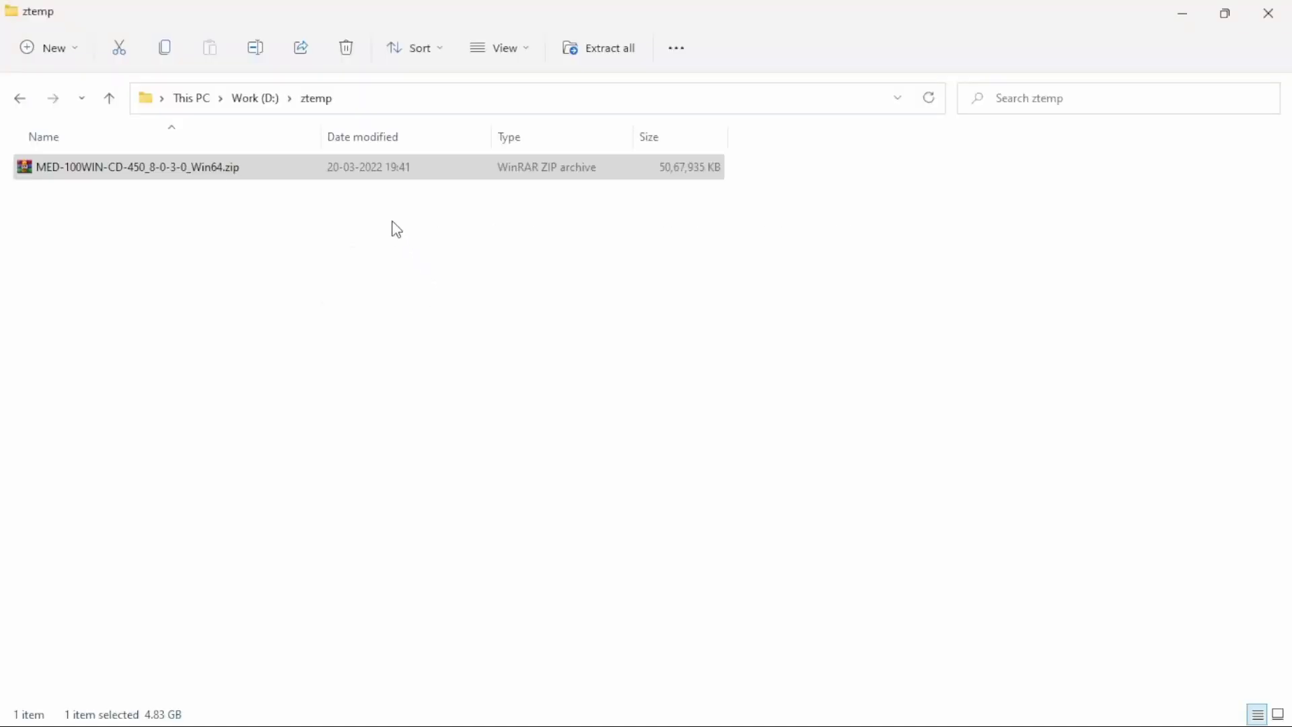
# Extract the Creo zip with WinRAR into its own MED-100WIN-CD-450_8-0-3-0_Win64 folder.
pyautogui.rightClick(374, 178)
pyautogui.moveTo(500, 424)
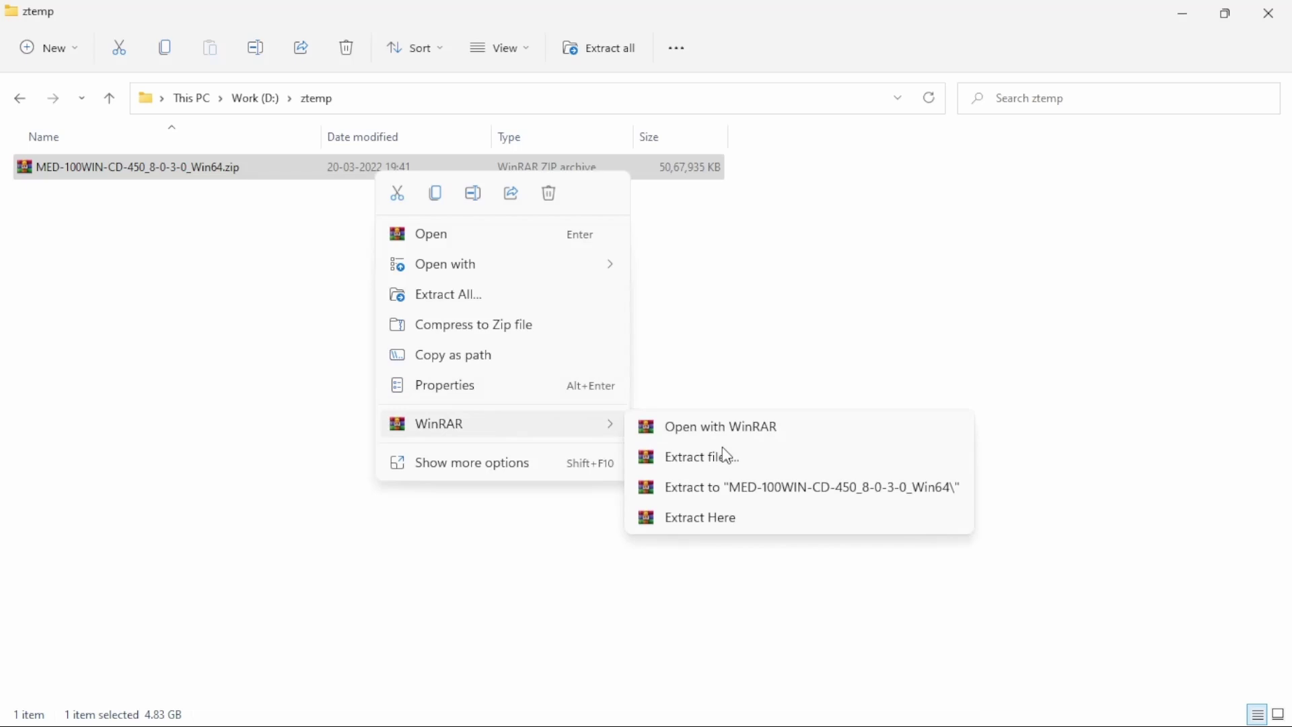
pyautogui.click(741, 488)
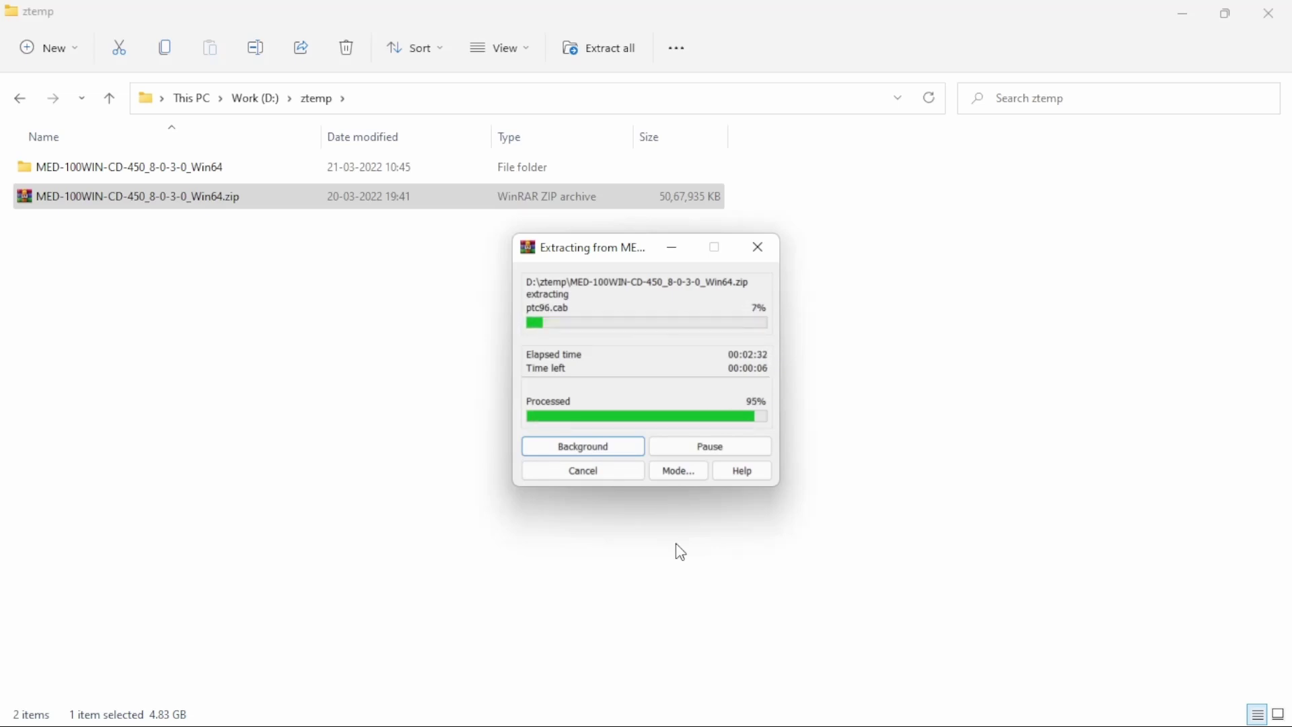
# Run setup.exe from the extracted folder as administrator and allow it through UAC.
pyautogui.doubleClick(228, 174)
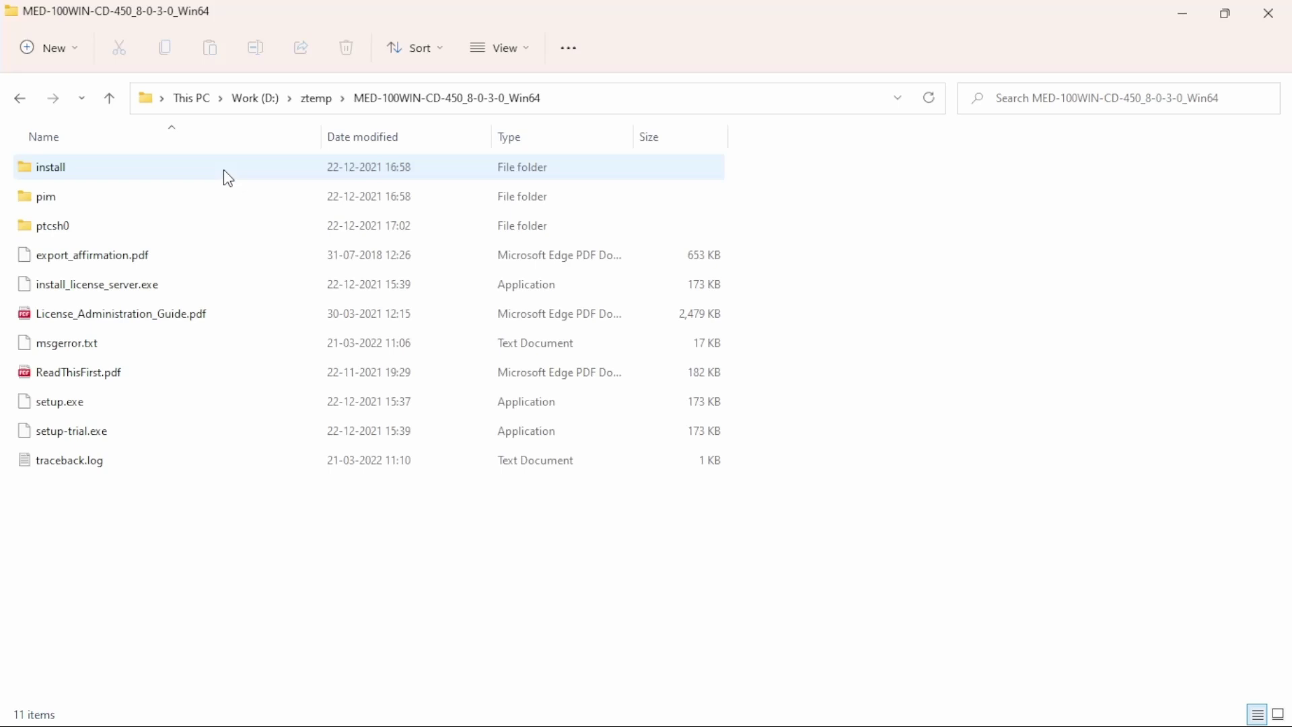
pyautogui.click(286, 403)
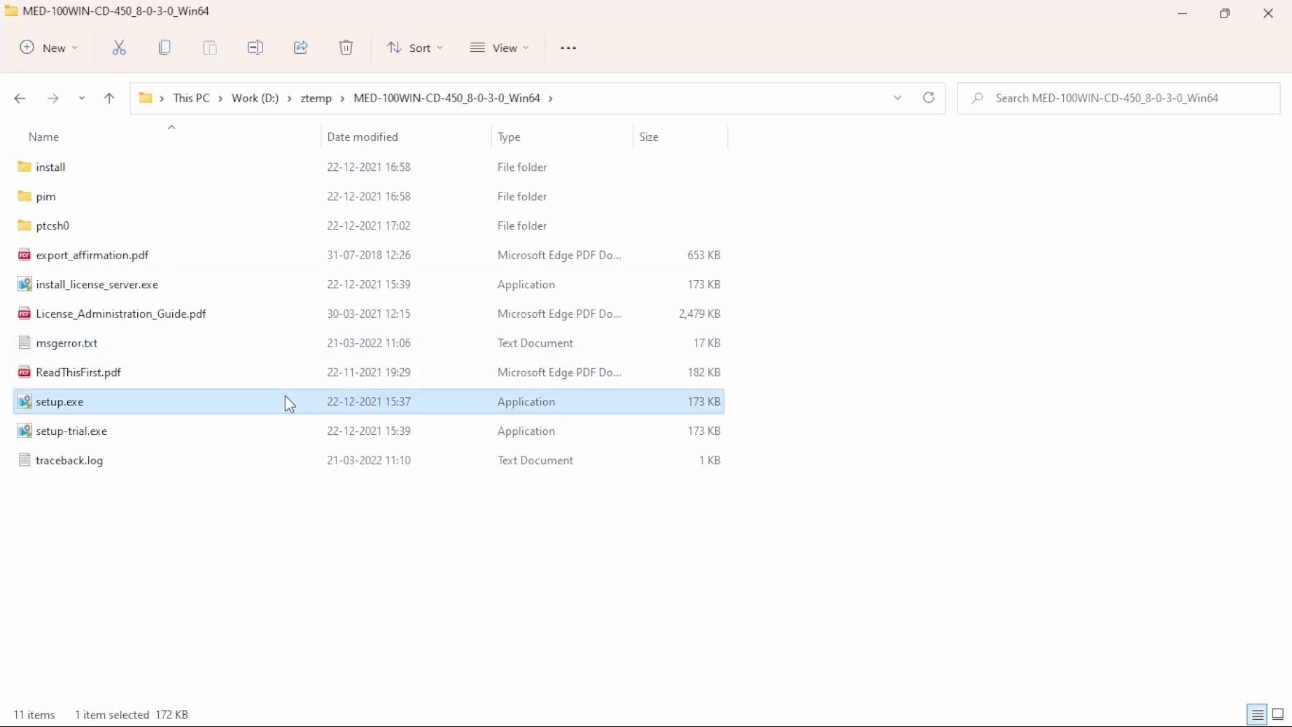
pyautogui.rightClick(286, 404)
pyautogui.moveTo(416, 618)
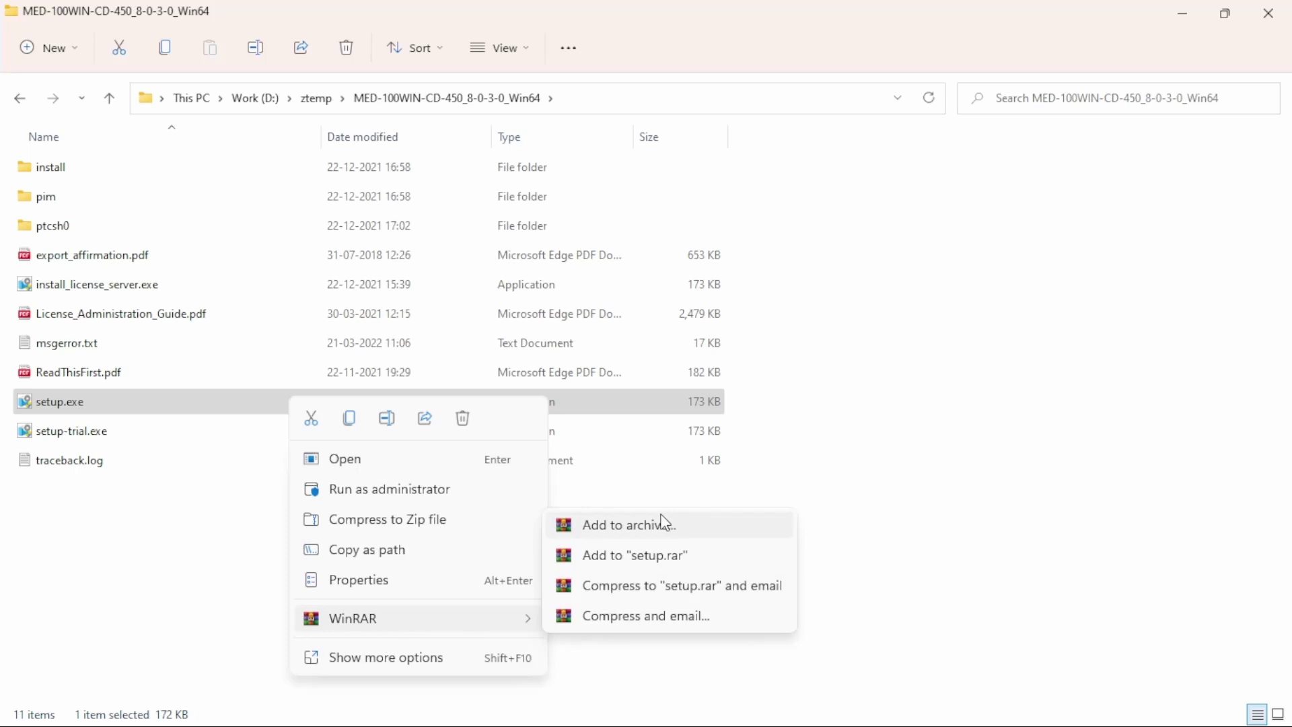
pyautogui.click(351, 499)
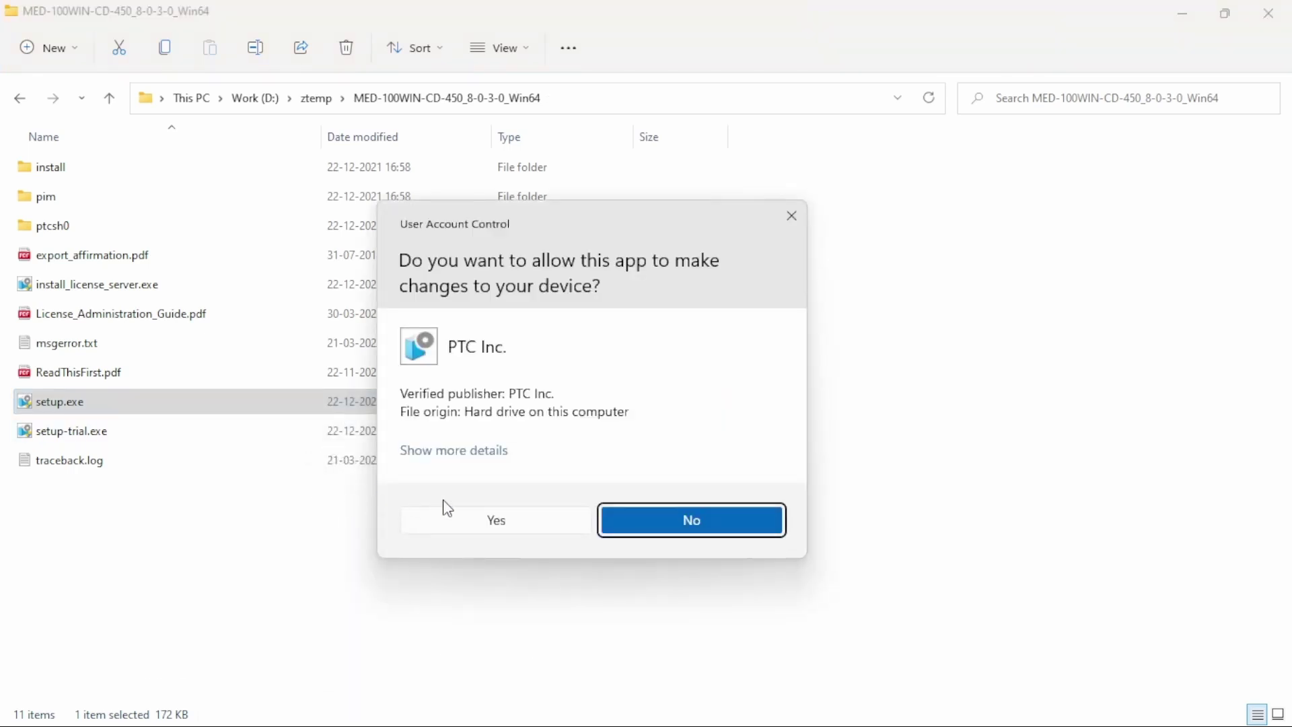
pyautogui.click(463, 518)
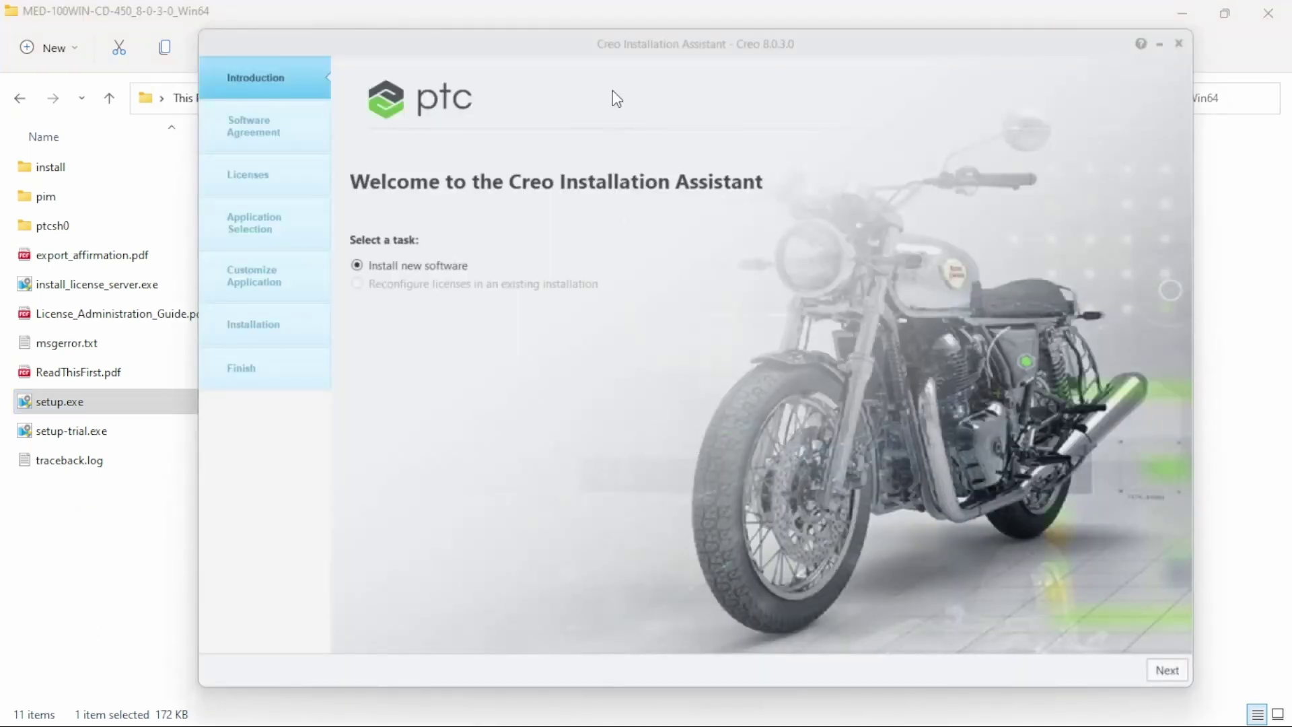
# Accept the license and export agreements, reach License Identification, and expand Node Locked License Generation.
pyautogui.click(1166, 673)
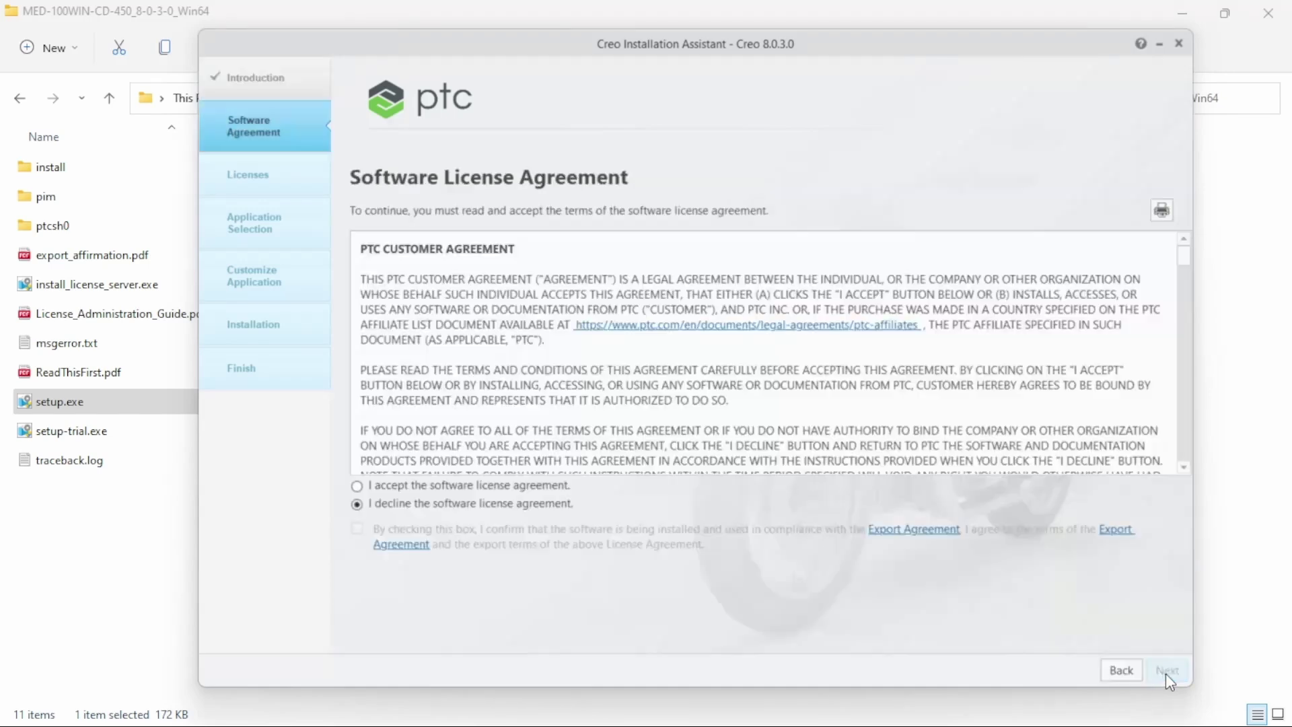
pyautogui.click(398, 488)
pyautogui.click(358, 527)
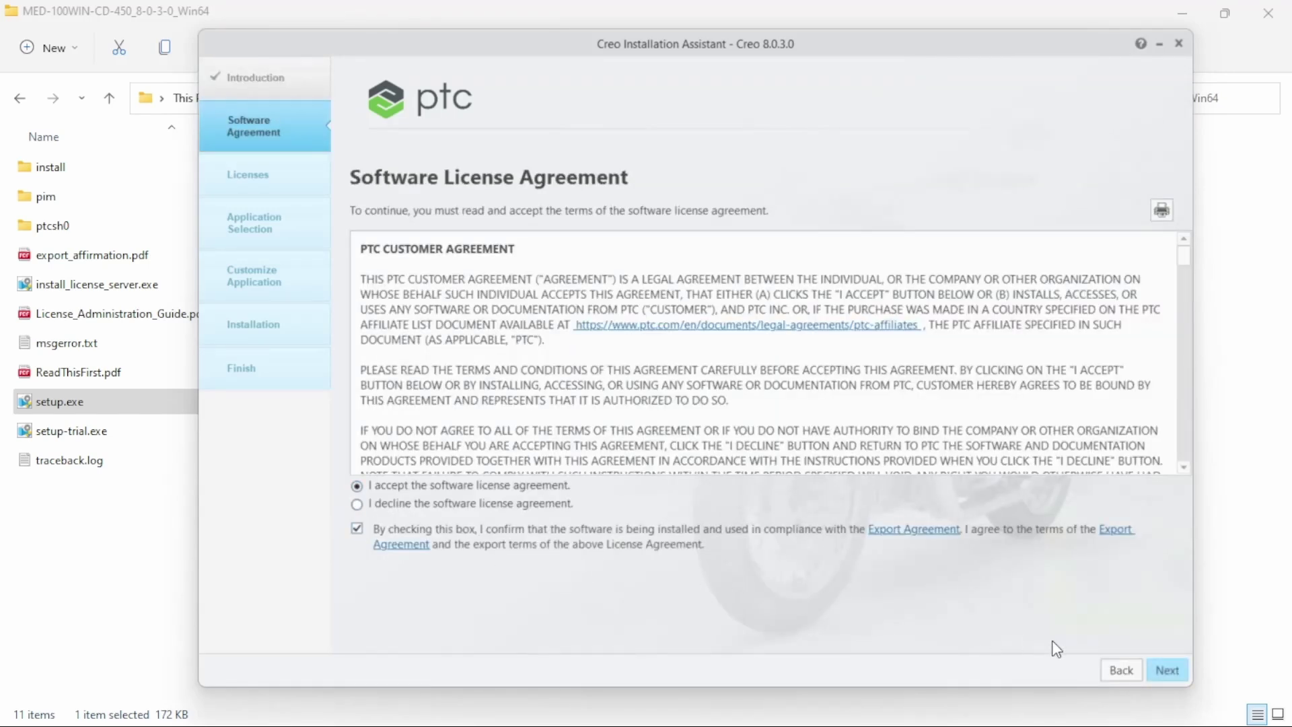
pyautogui.click(1164, 673)
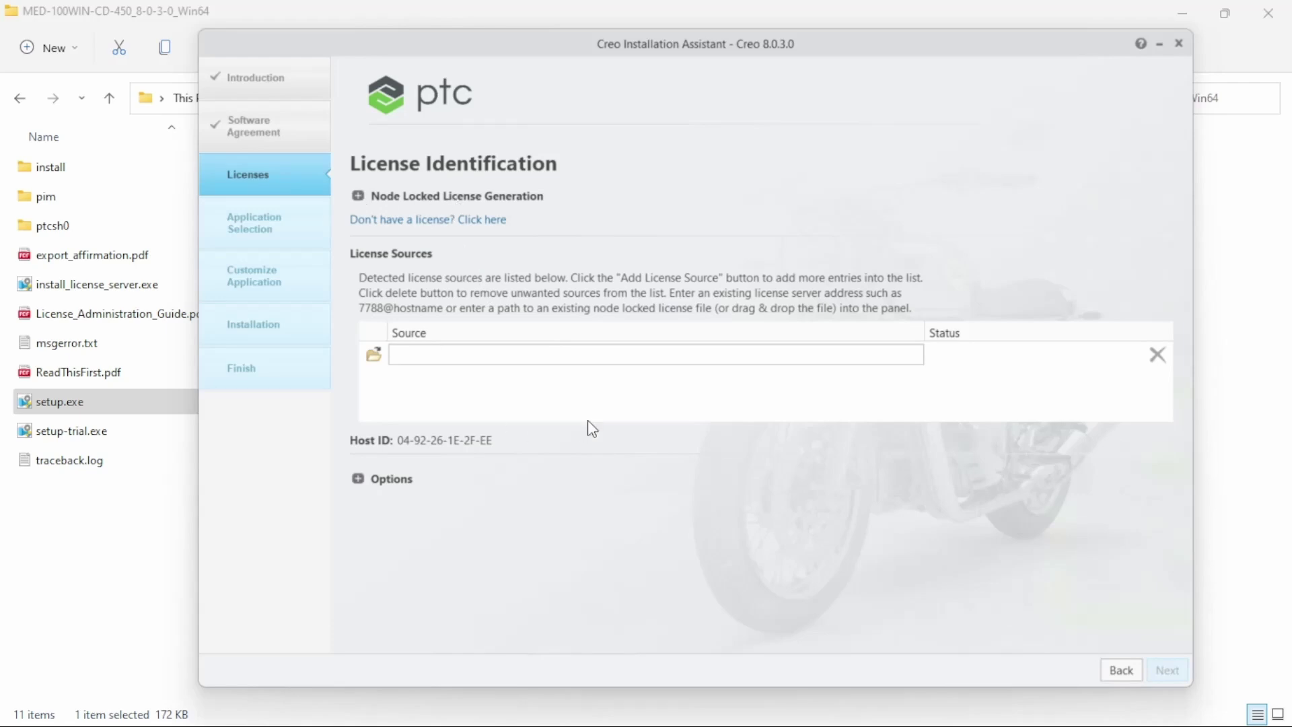
pyautogui.click(358, 196)
pyautogui.click(477, 247)
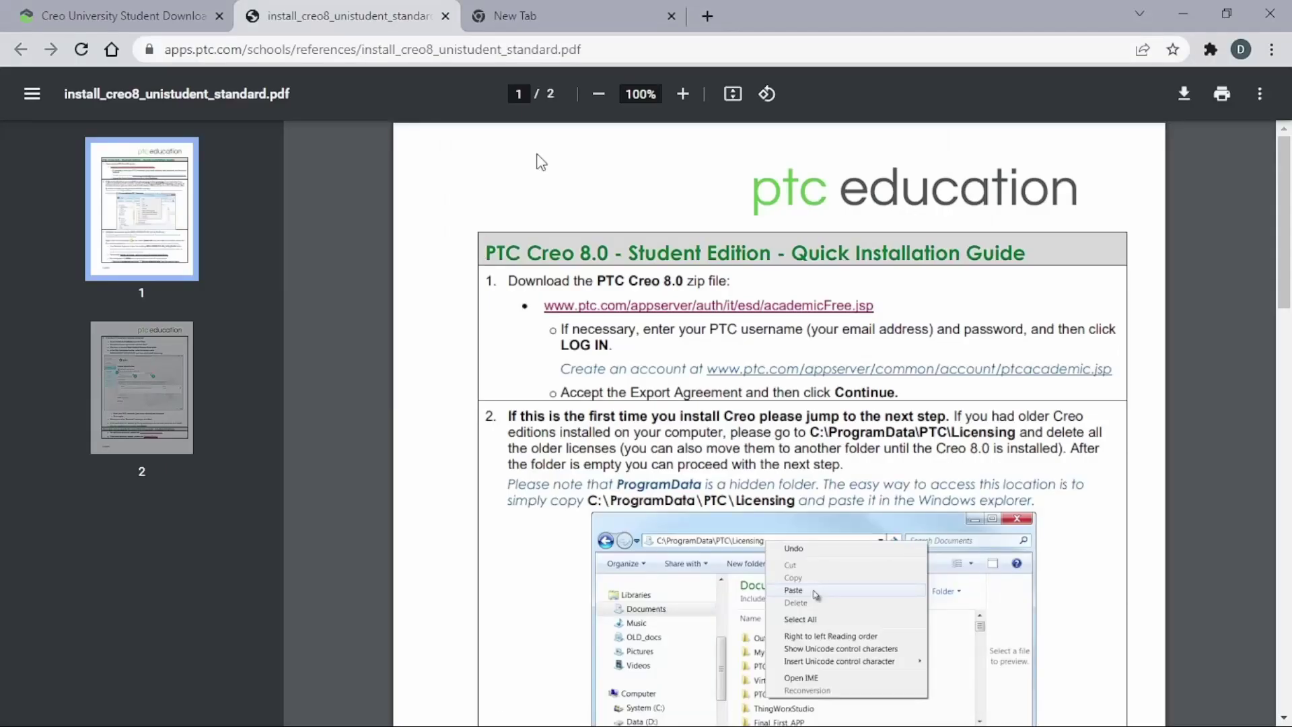
pyautogui.scroll(-6, 771, 388)
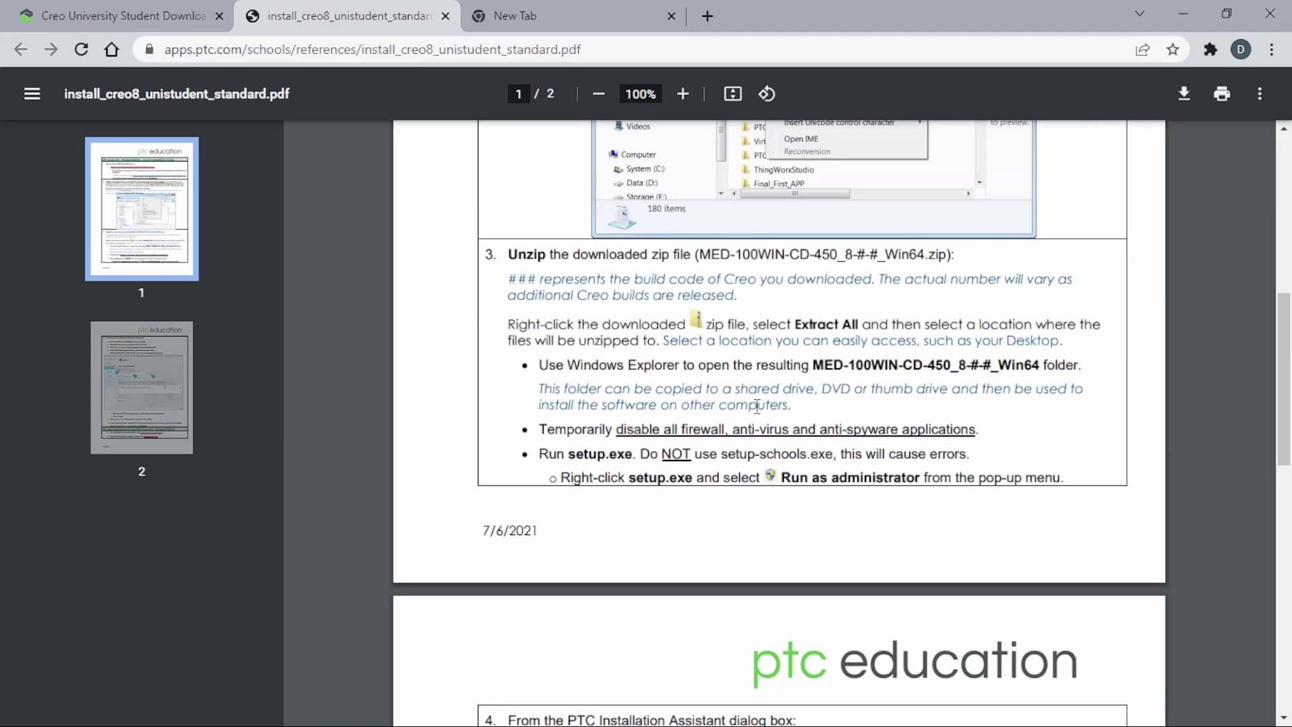
pyautogui.scroll(-1, 747, 404)
pyautogui.scroll(-2, 713, 414)
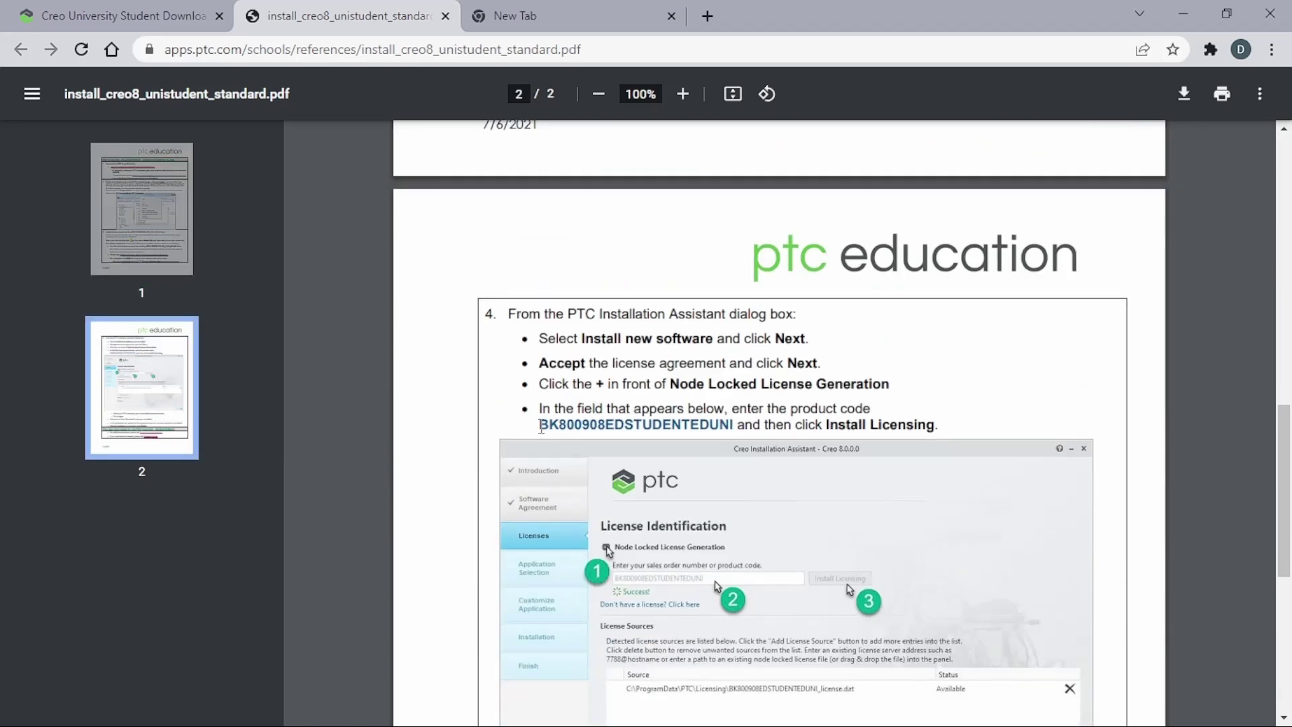
pyautogui.moveTo(541, 427); pyautogui.dragTo(736, 431)
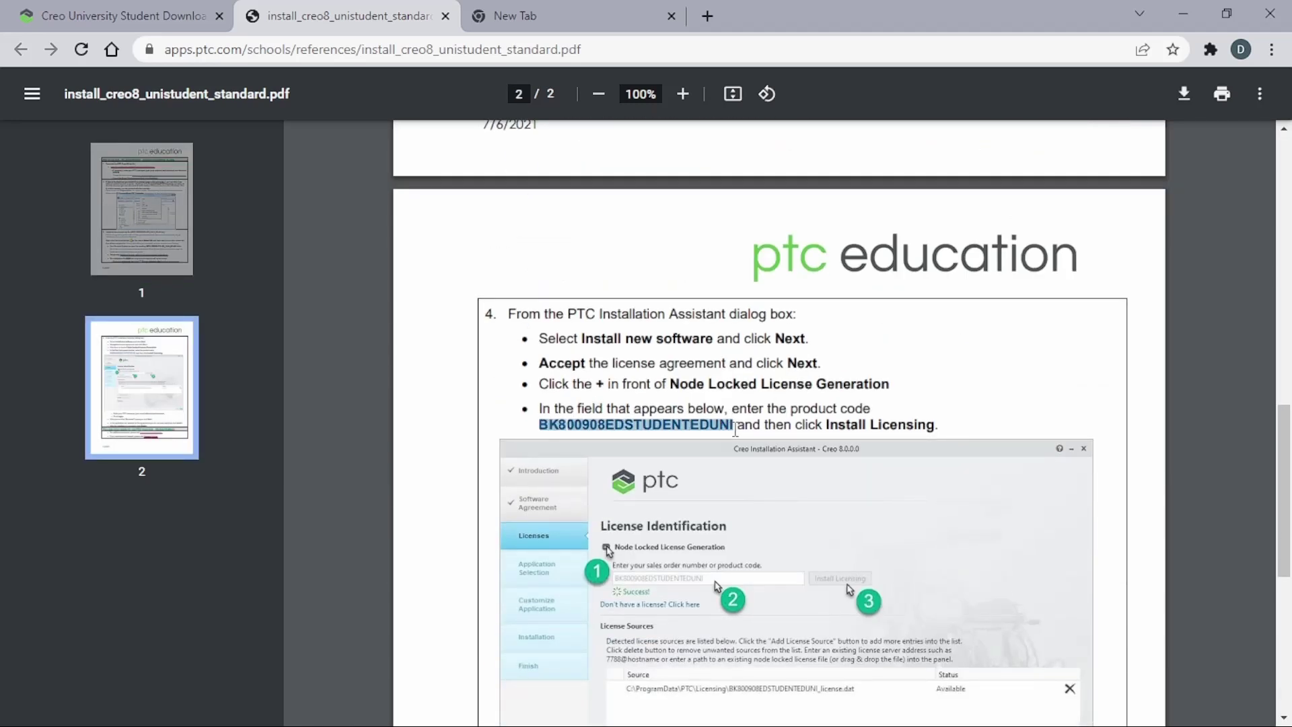
pyautogui.rightClick(713, 425)
pyautogui.click(737, 446)
pyautogui.hotkey('alt', 'Tab')
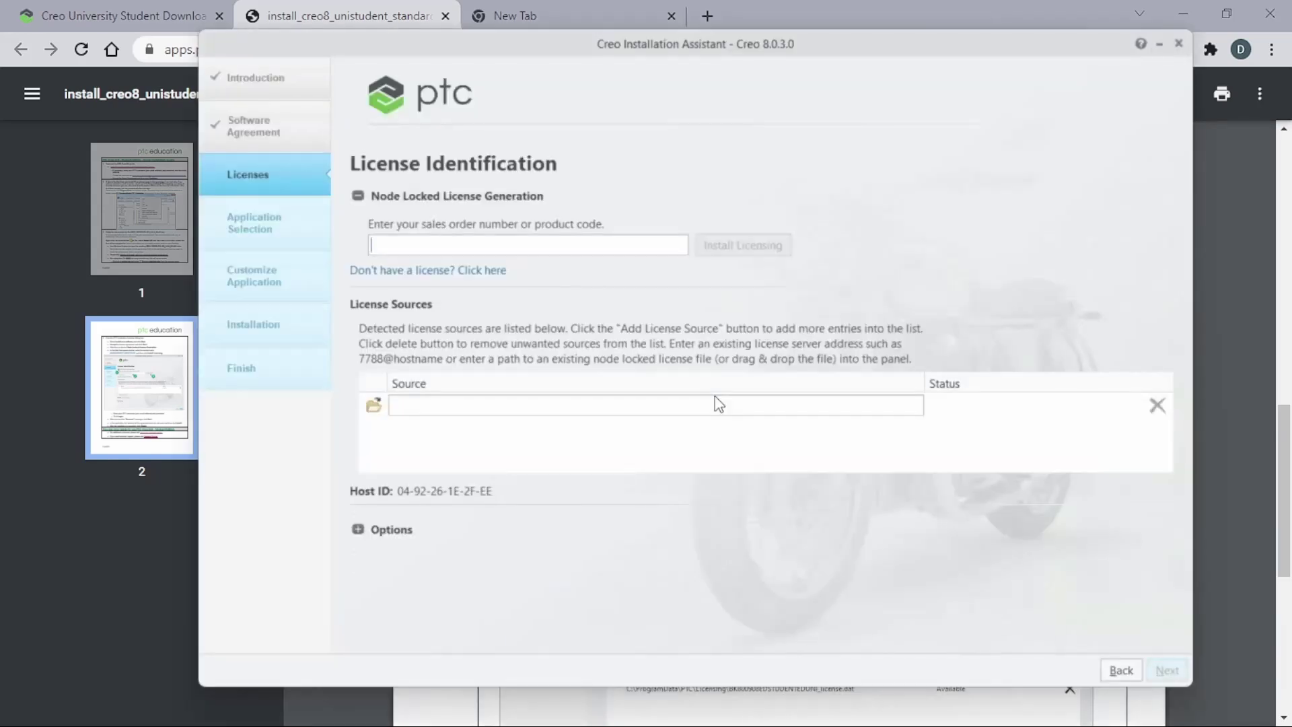
# Paste the student product code and run Install Licensing to generate the node-locked license.
pyautogui.click(604, 248)
pyautogui.hotkey('ctrl', 'v')
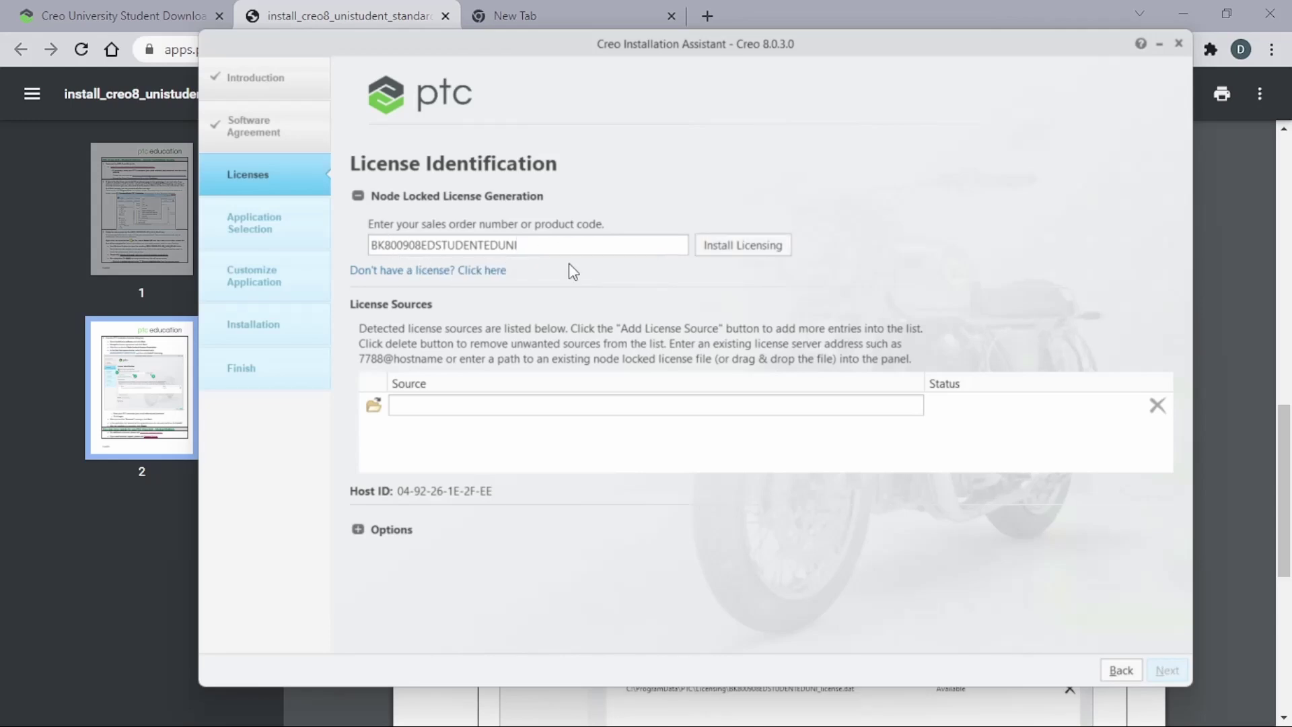
pyautogui.click(718, 246)
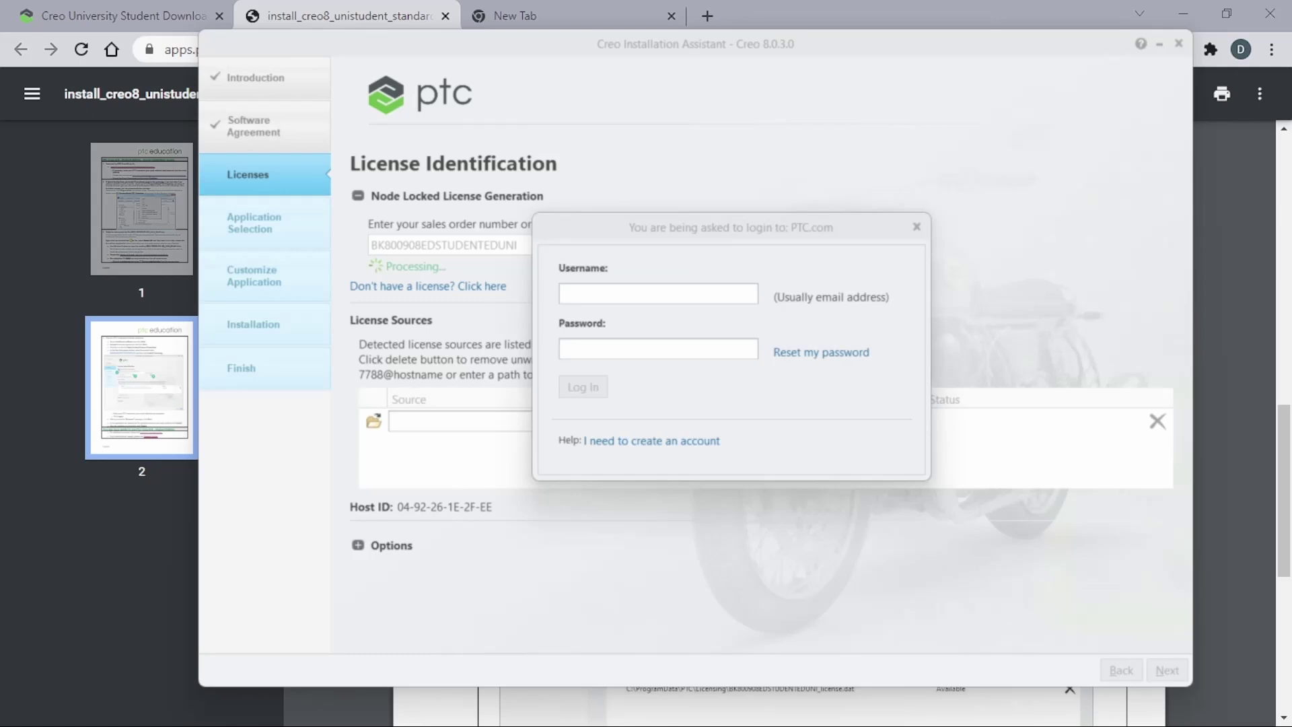
# Enter the PTC.com username and password and log in so license generation proceeds.
pyautogui.click(664, 296)
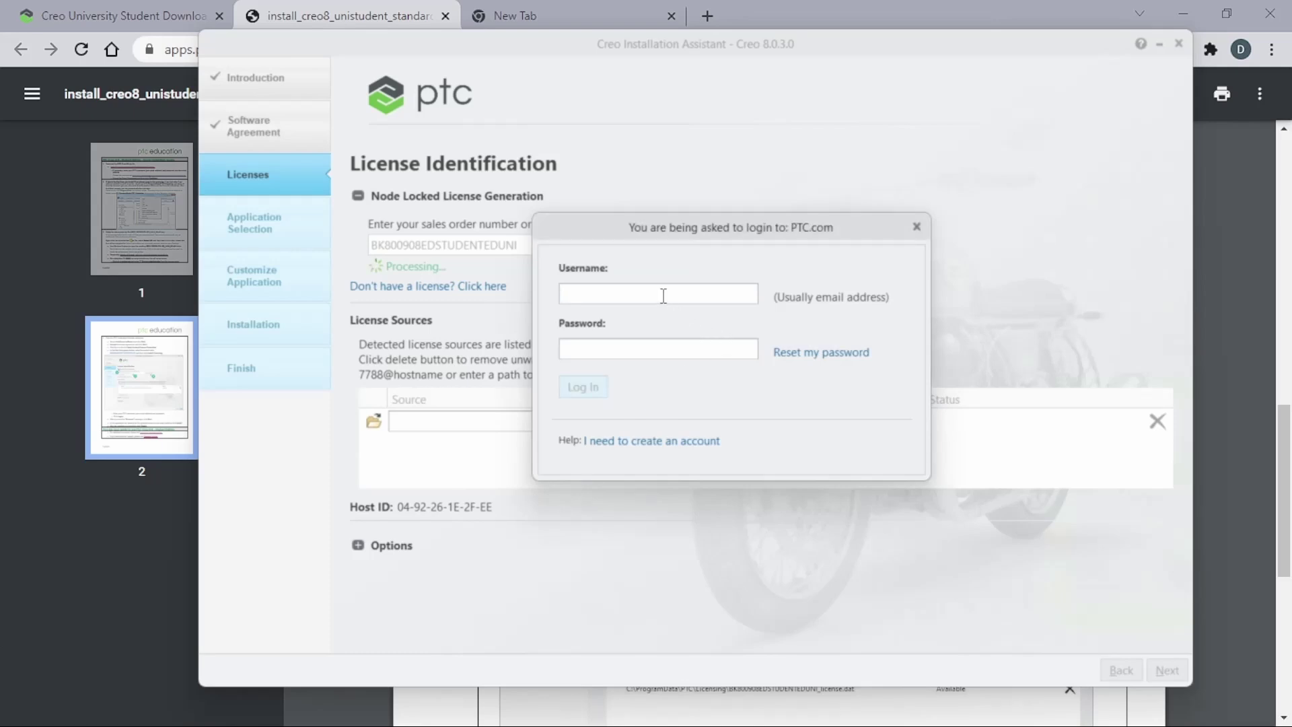
pyautogui.write('*****')
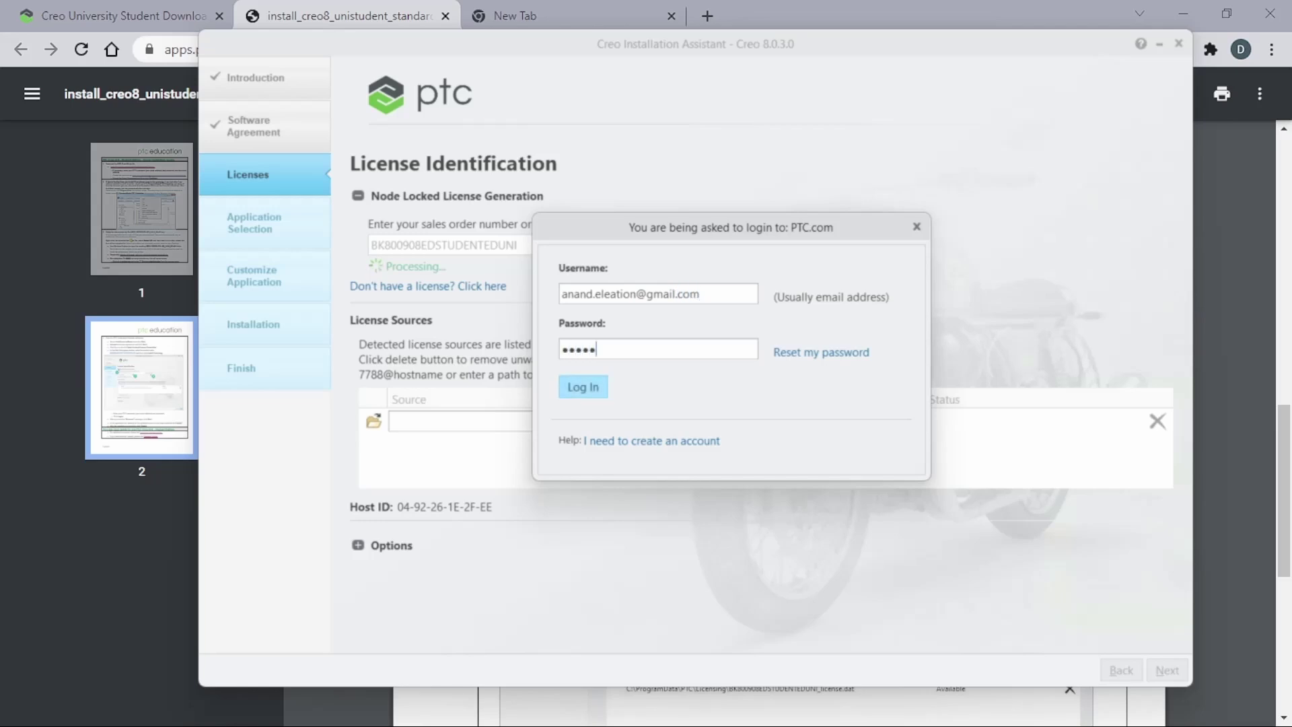
pyautogui.write('*******')
pyautogui.click(593, 391)
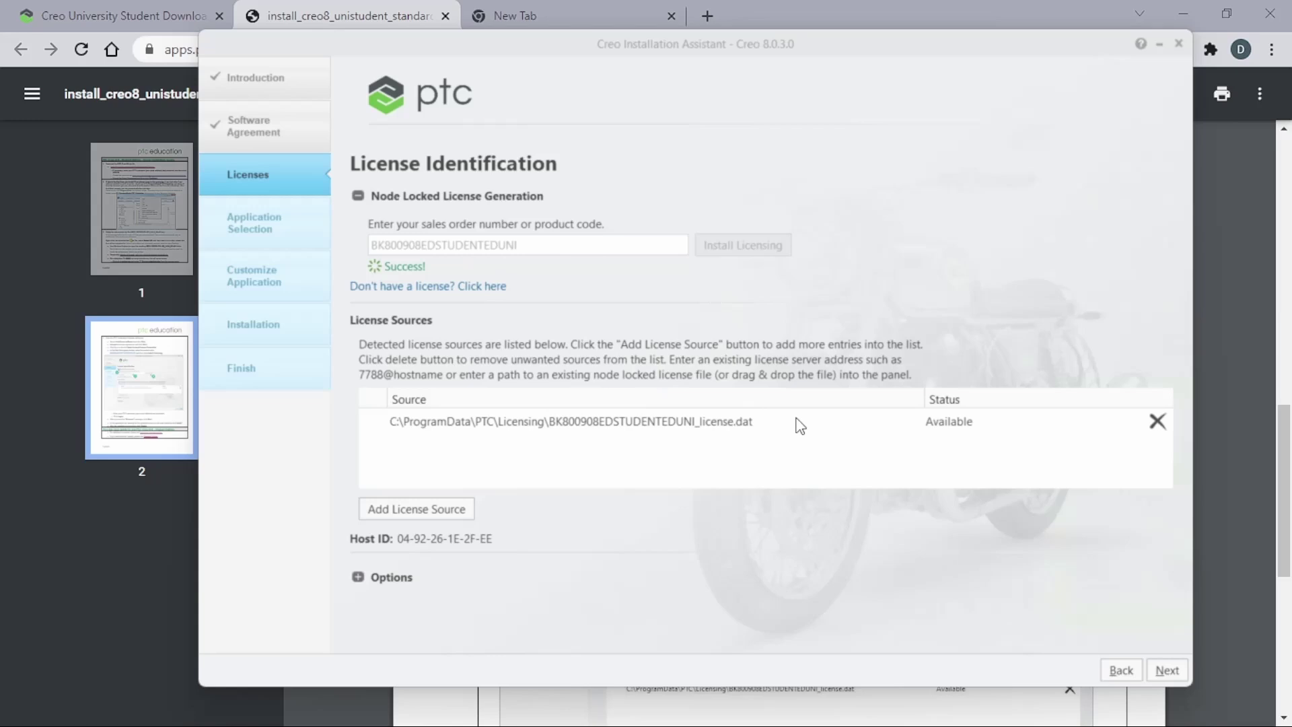
# Continue past the generated student license listed under License Sources.
pyautogui.click(1183, 665)
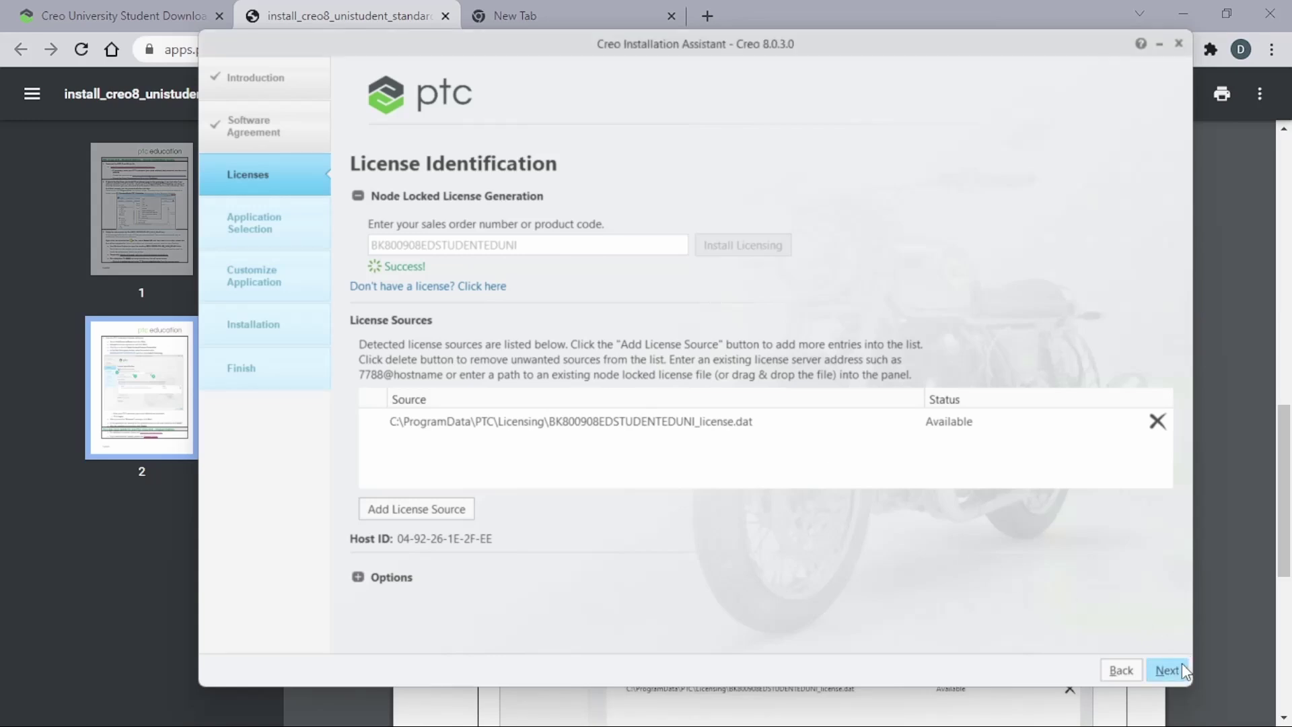
# Keep the default applications under D:\Creo 8 and add the Creo Simulate extension.
pyautogui.click(1183, 666)
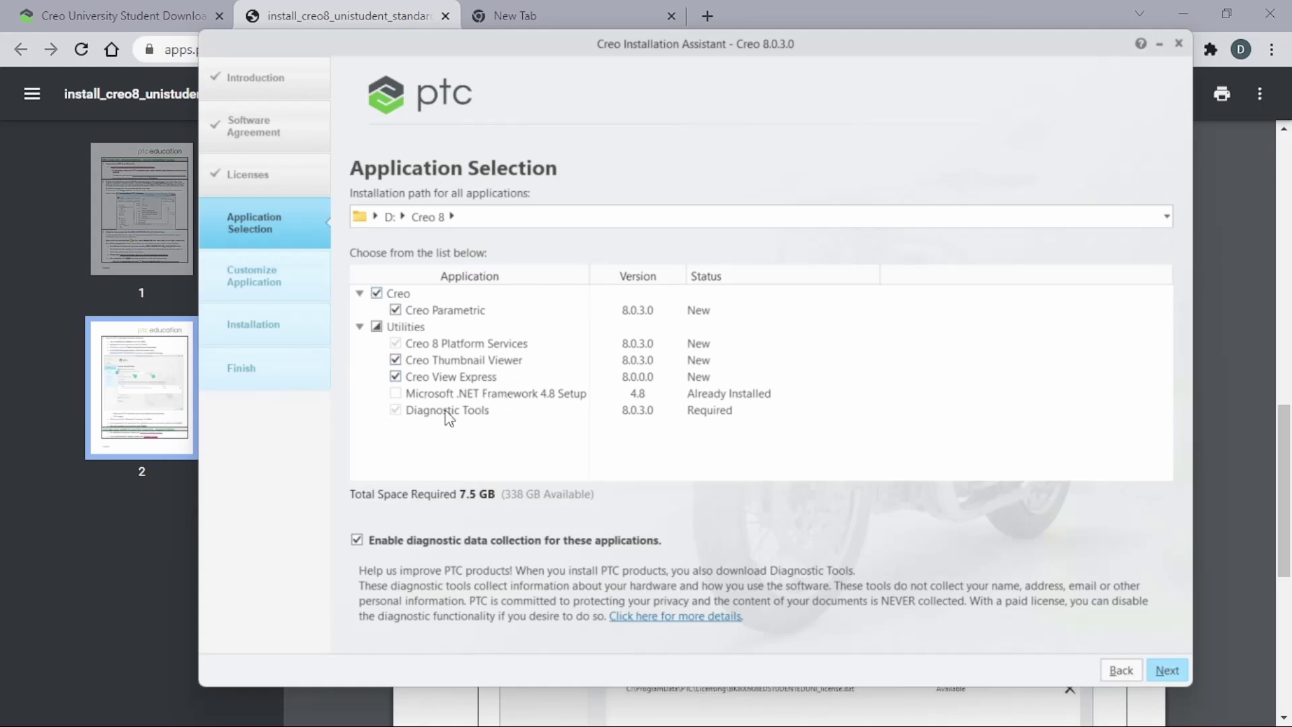
pyautogui.click(1170, 661)
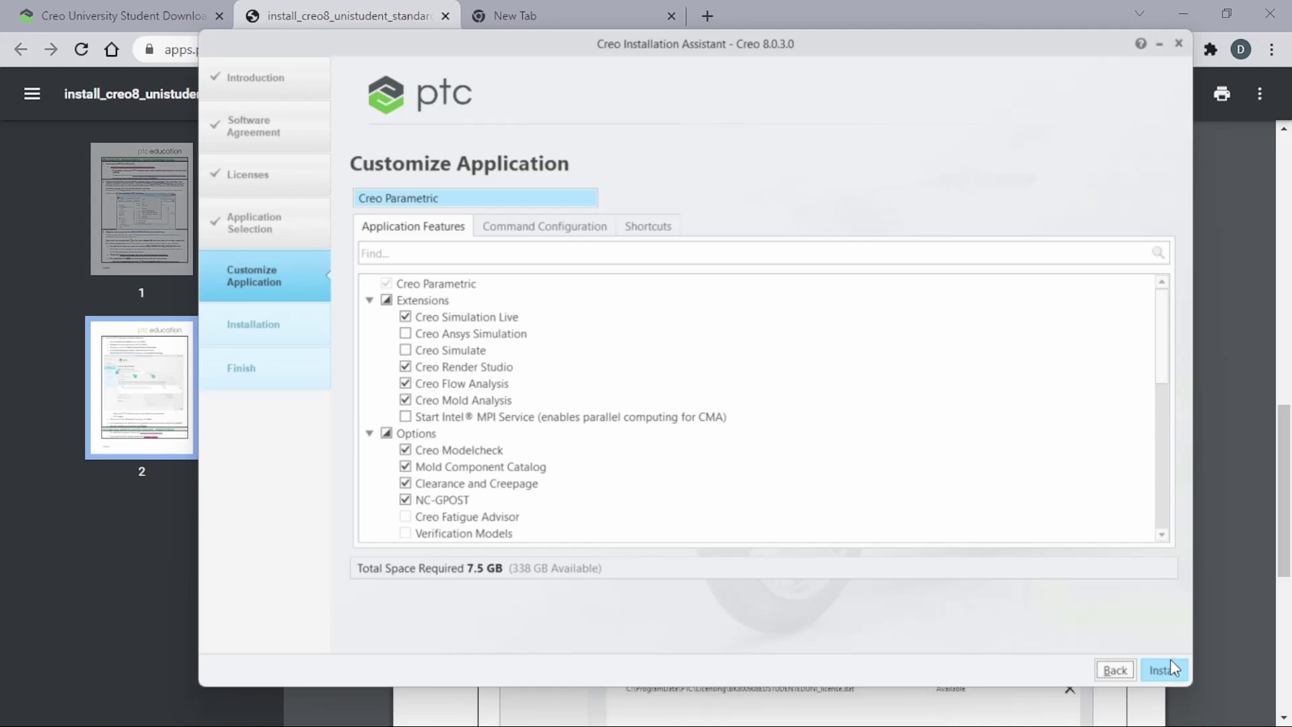
pyautogui.click(405, 350)
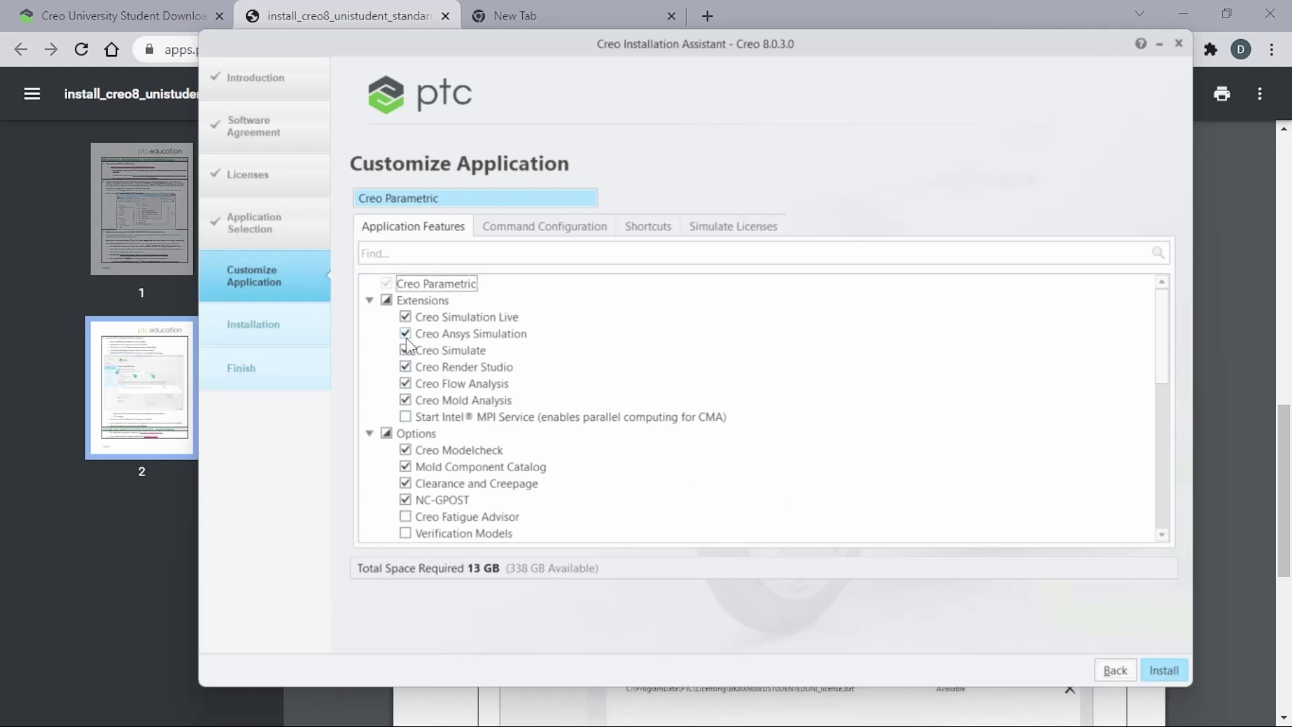
pyautogui.scroll(-4, 570, 452)
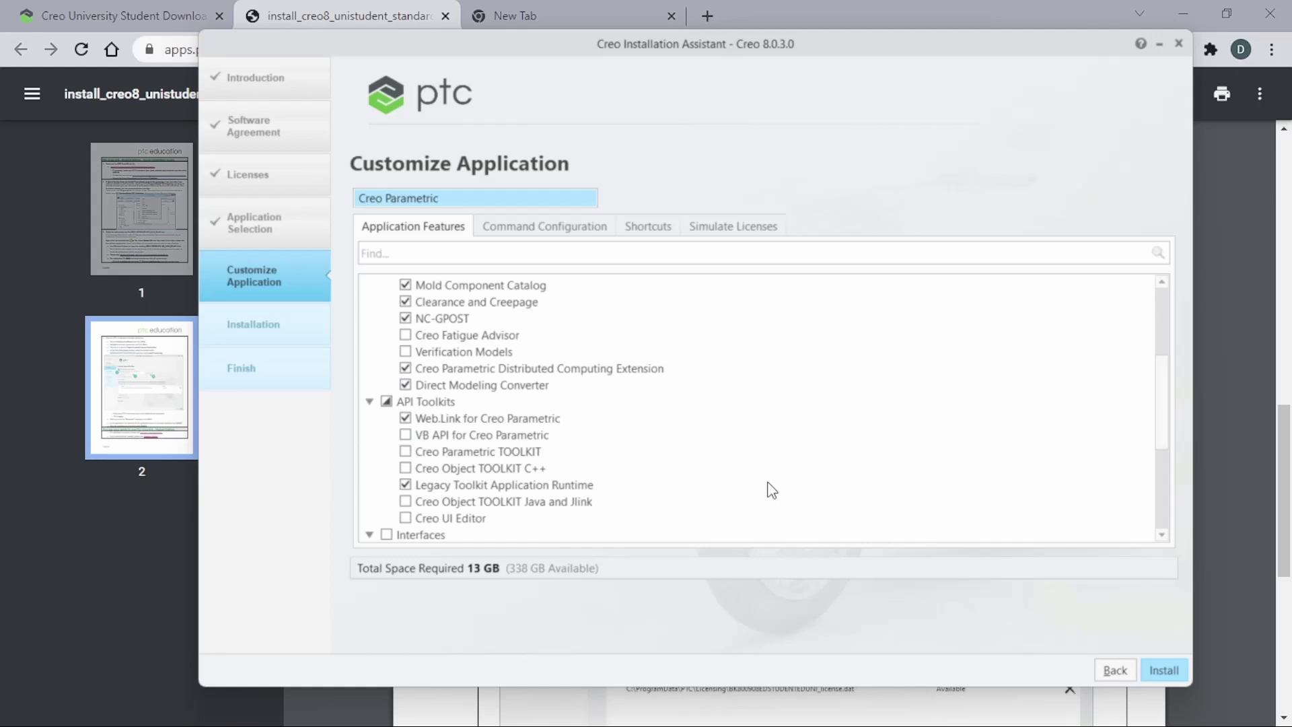
pyautogui.scroll(-4, 613, 485)
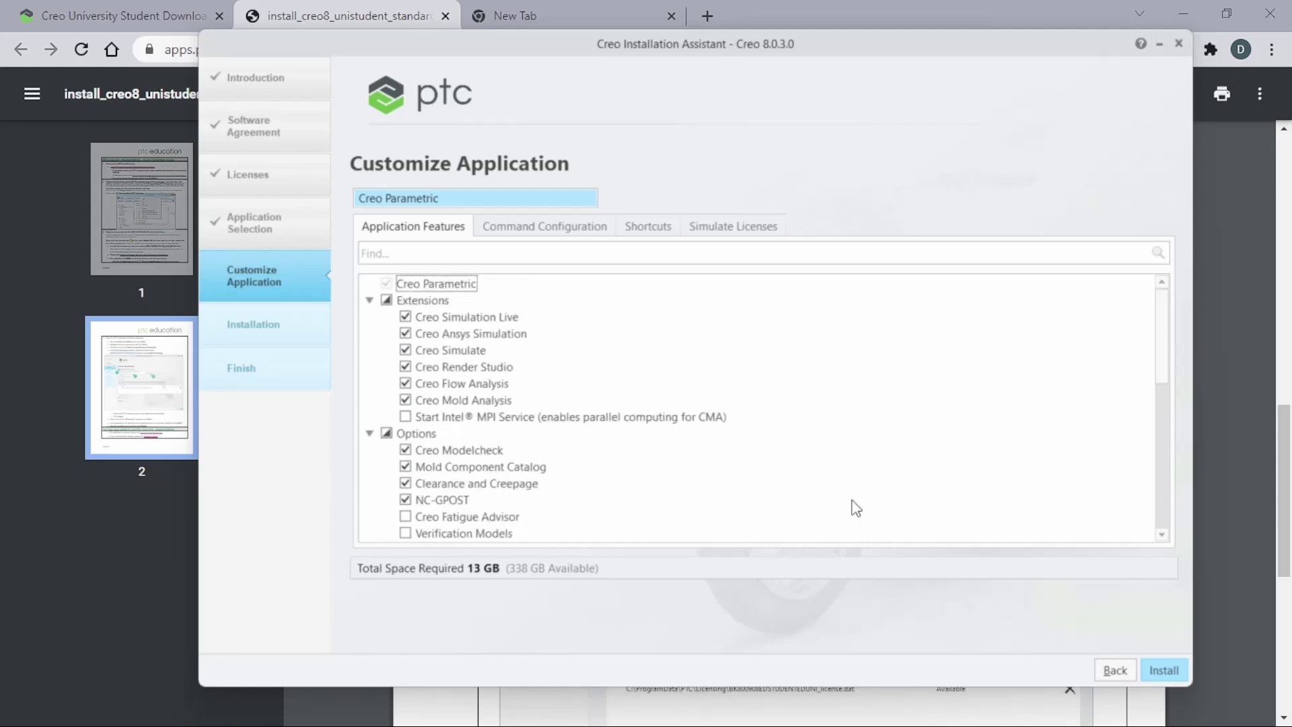
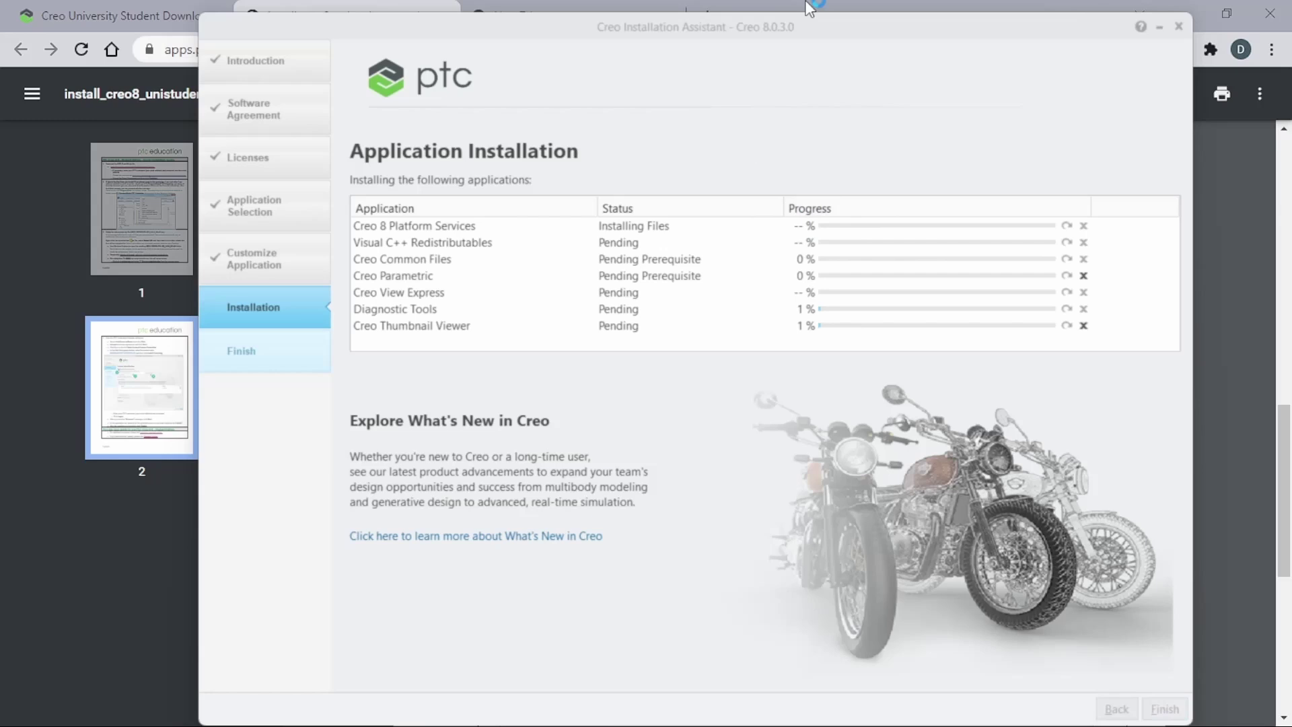
# Nudge the installer window slightly left while the applications finish installing.
pyautogui.moveTo(960, 32); pyautogui.dragTo(940, 25)
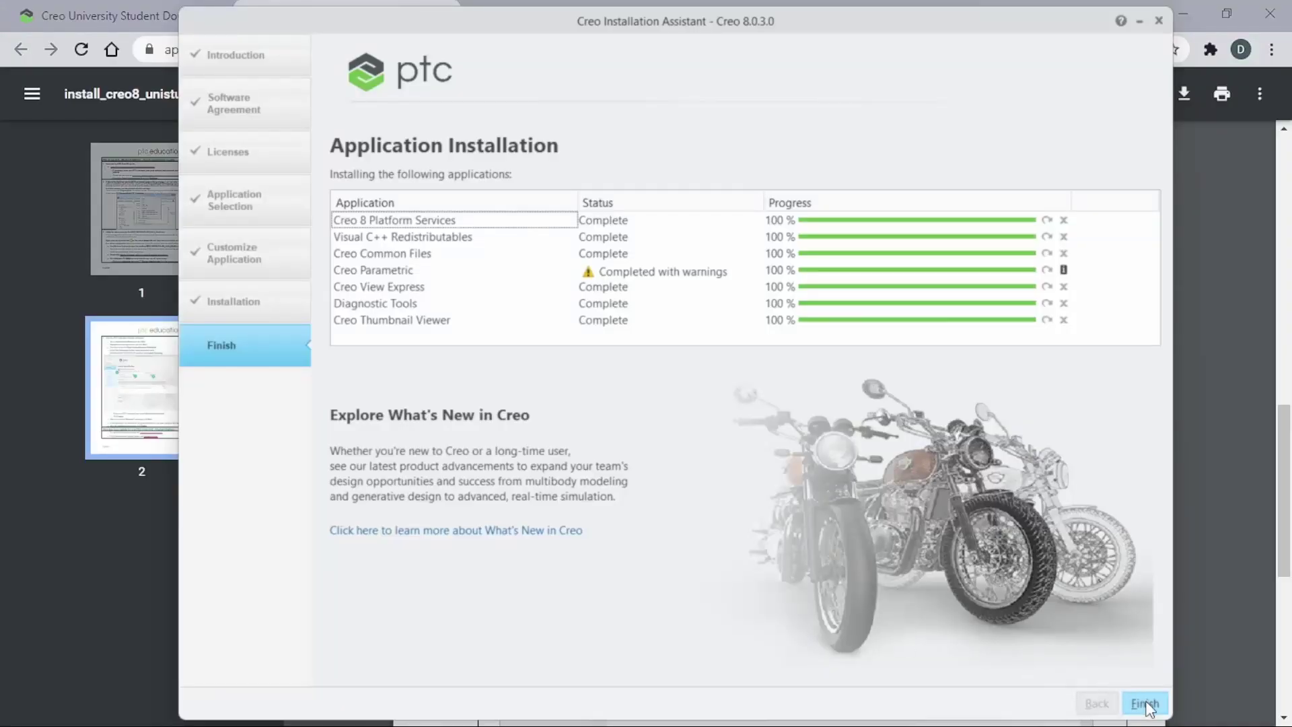
pyautogui.click(1150, 705)
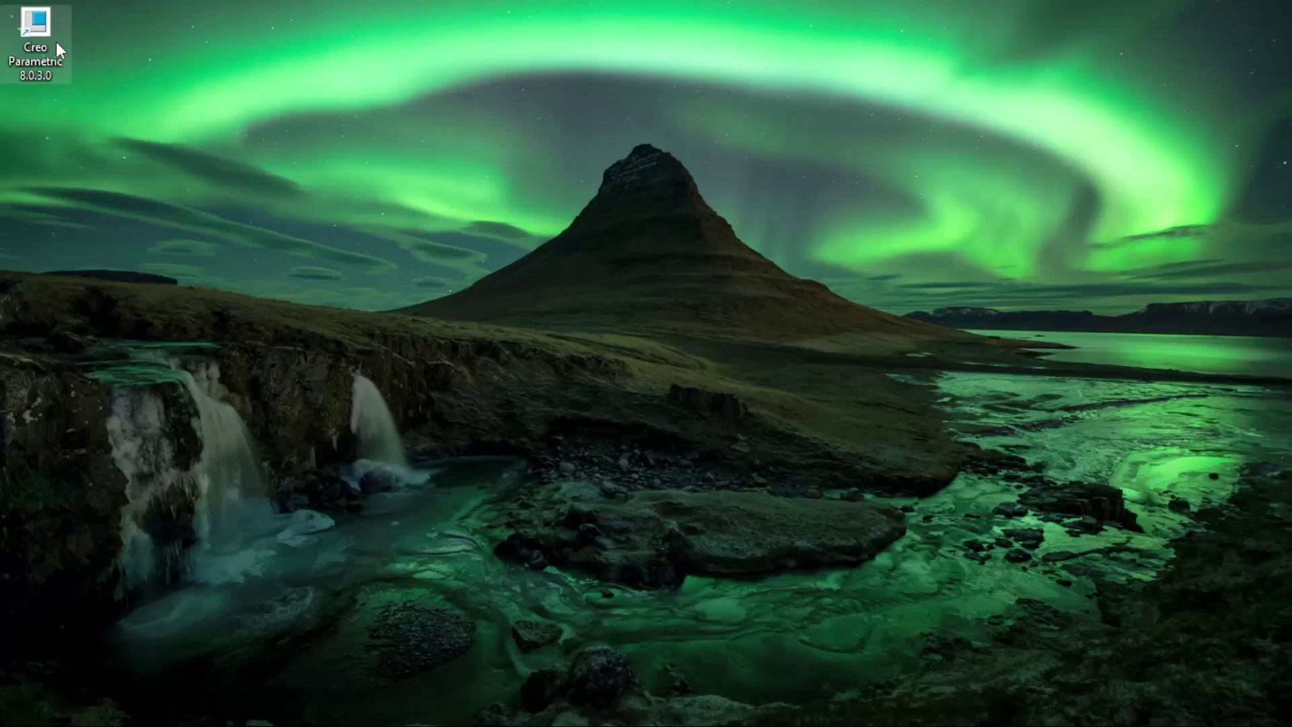
# Launch Creo Parametric 8.0.3.0 from the desktop, close the Resource Center and maximize the window.
pyautogui.doubleClick(60, 54)
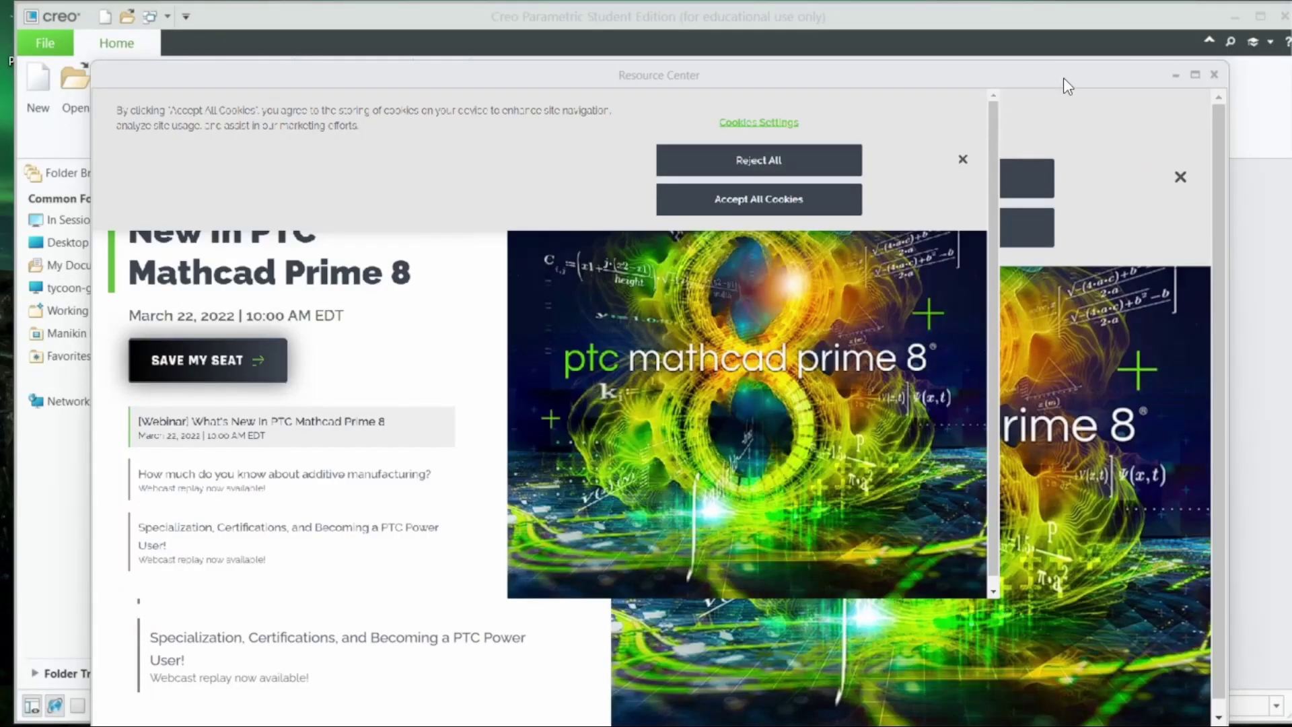
pyautogui.click(1214, 75)
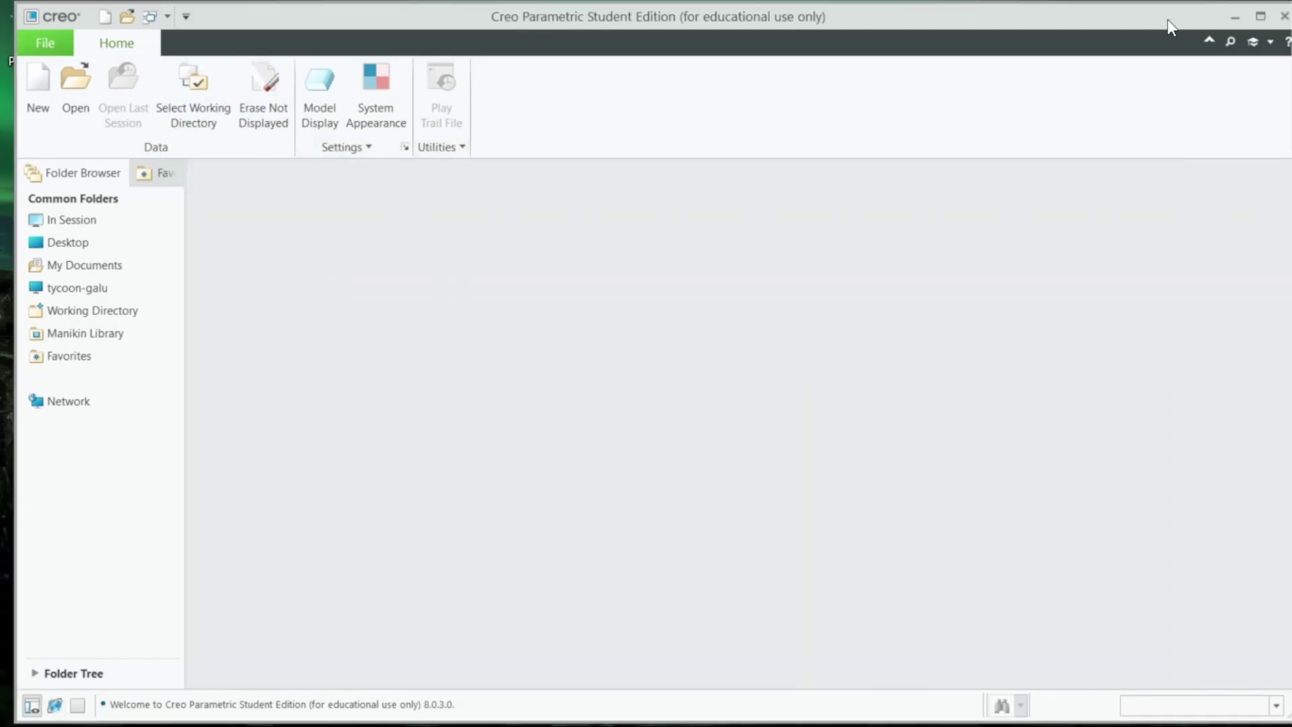
pyautogui.click(1260, 17)
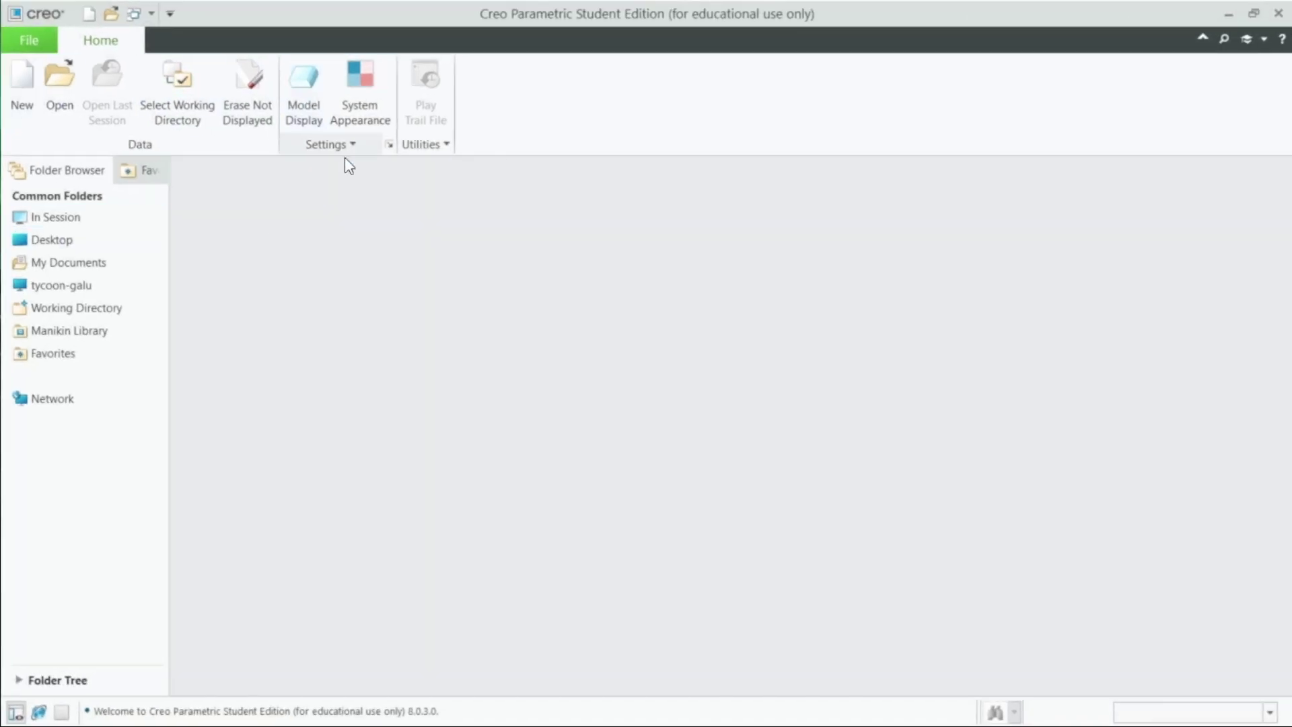